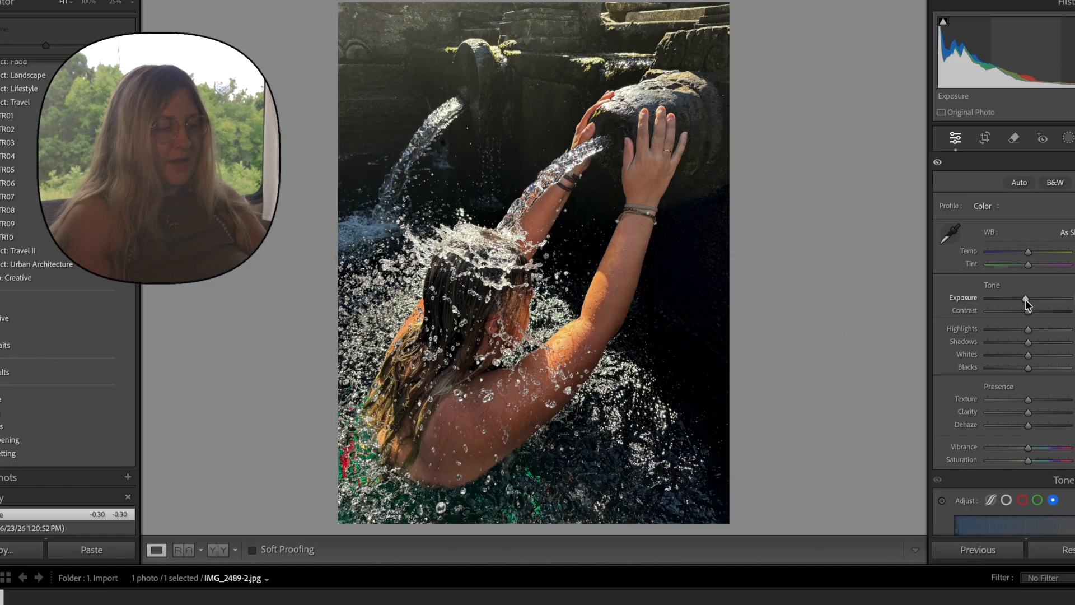
# Lower the photo's overall Exposure to -0.25 and its Highlights to -12.
pyautogui.moveTo(1026, 299); pyautogui.dragTo(1024, 300)
pyautogui.moveTo(1028, 331); pyautogui.dragTo(1024, 334)
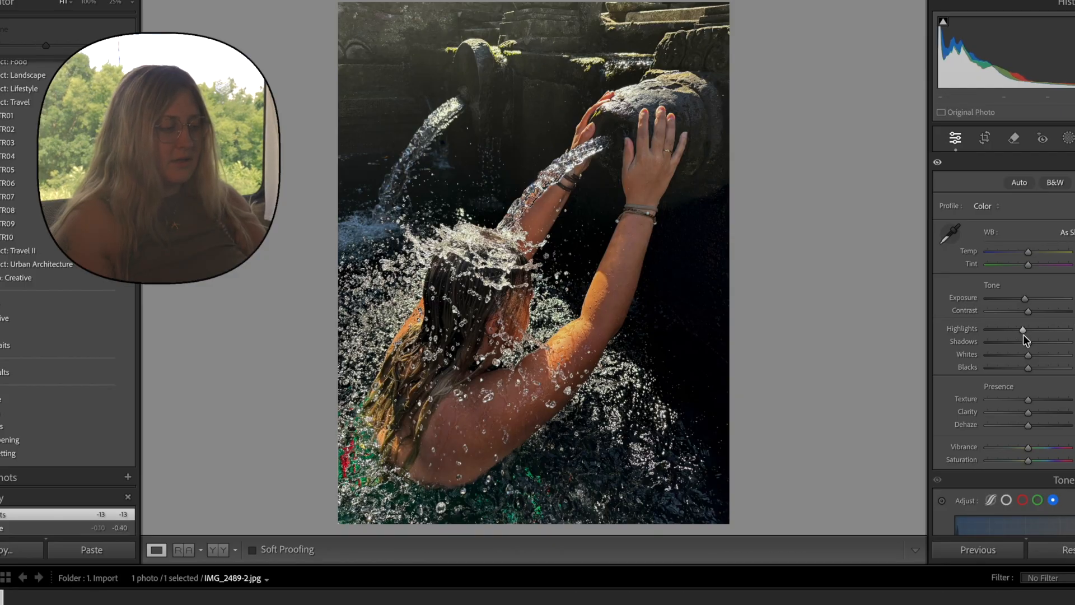
pyautogui.moveTo(1026, 297); pyautogui.dragTo(1026, 298)
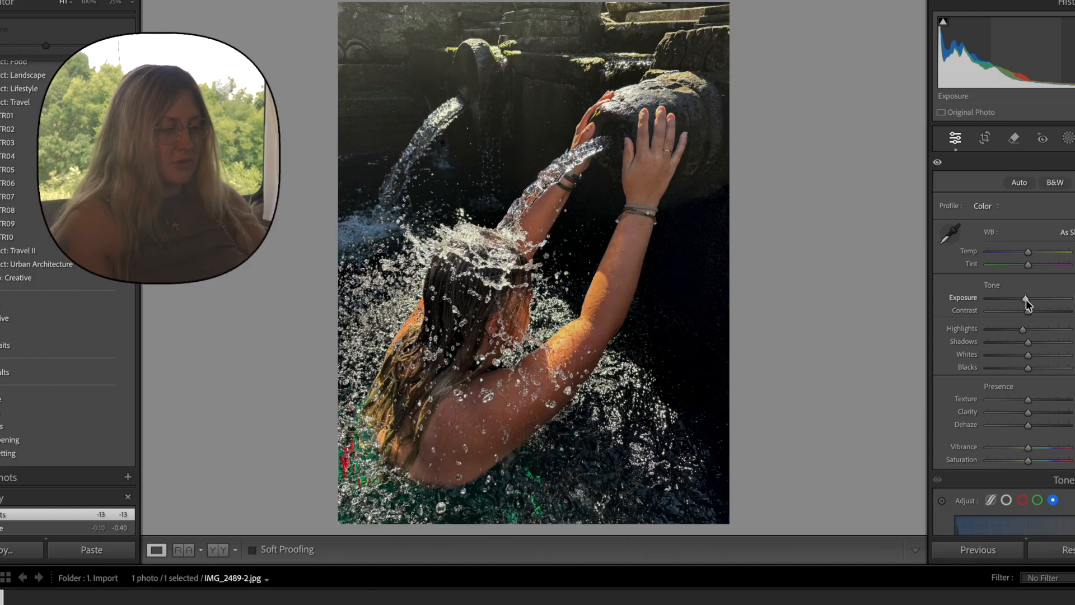
pyautogui.moveTo(1027, 299); pyautogui.dragTo(1027, 299)
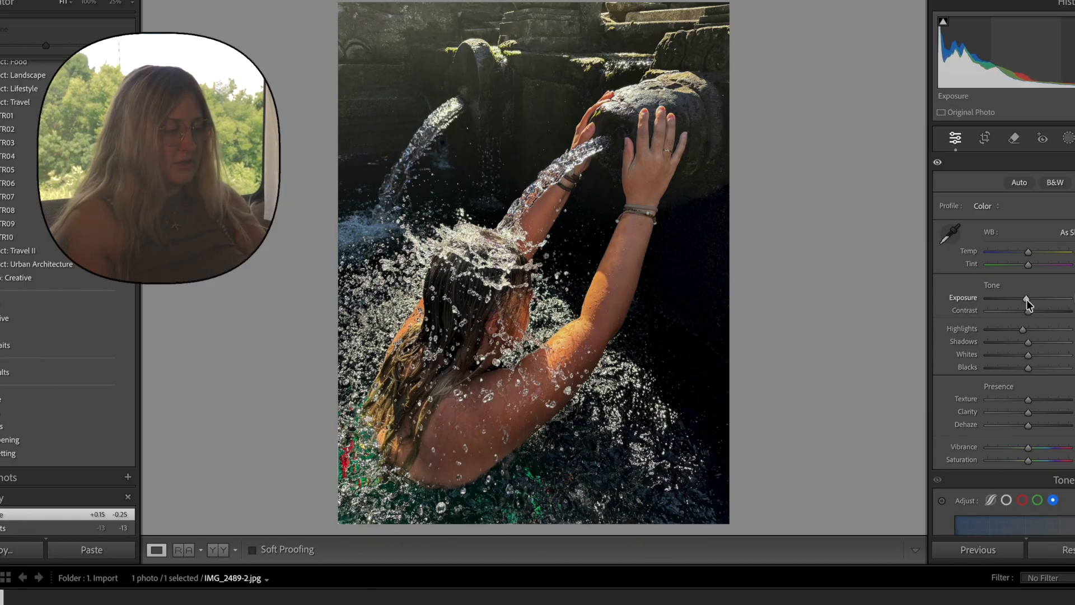
pyautogui.click(1022, 334)
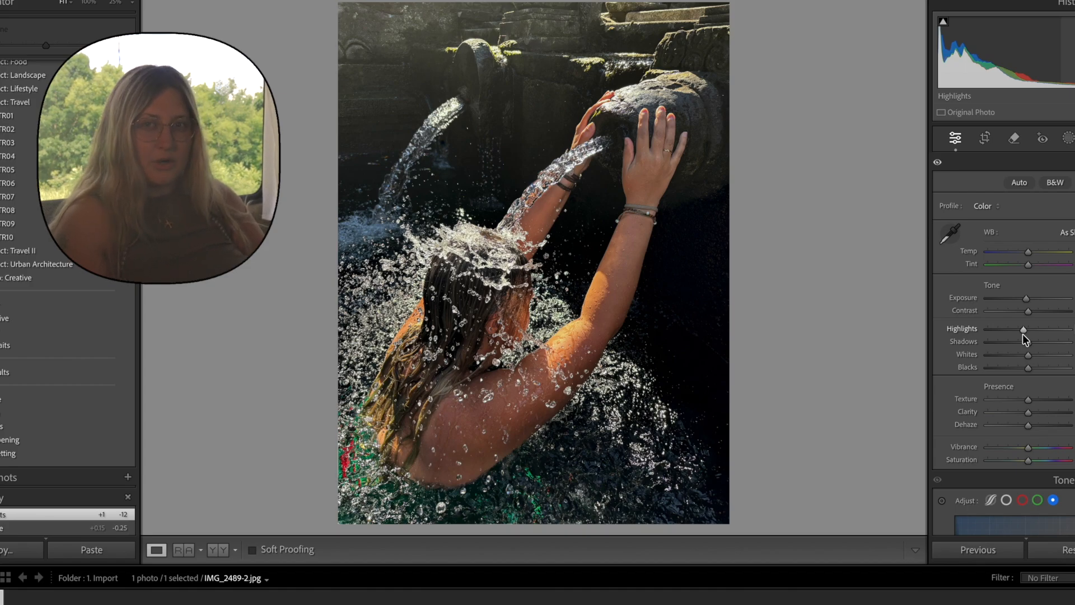
# Raise the photo's Shadows slightly and boost its presence with Clarity at 18 and Vibrance at 3.
pyautogui.moveTo(1028, 341); pyautogui.dragTo(1035, 344)
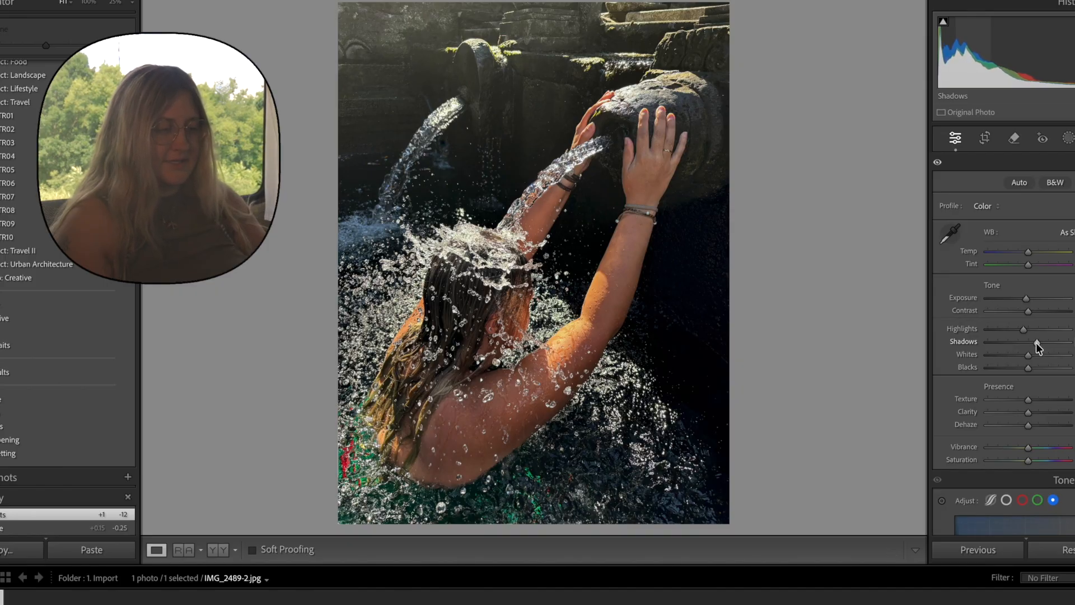
pyautogui.scroll(-2, 1036, 344)
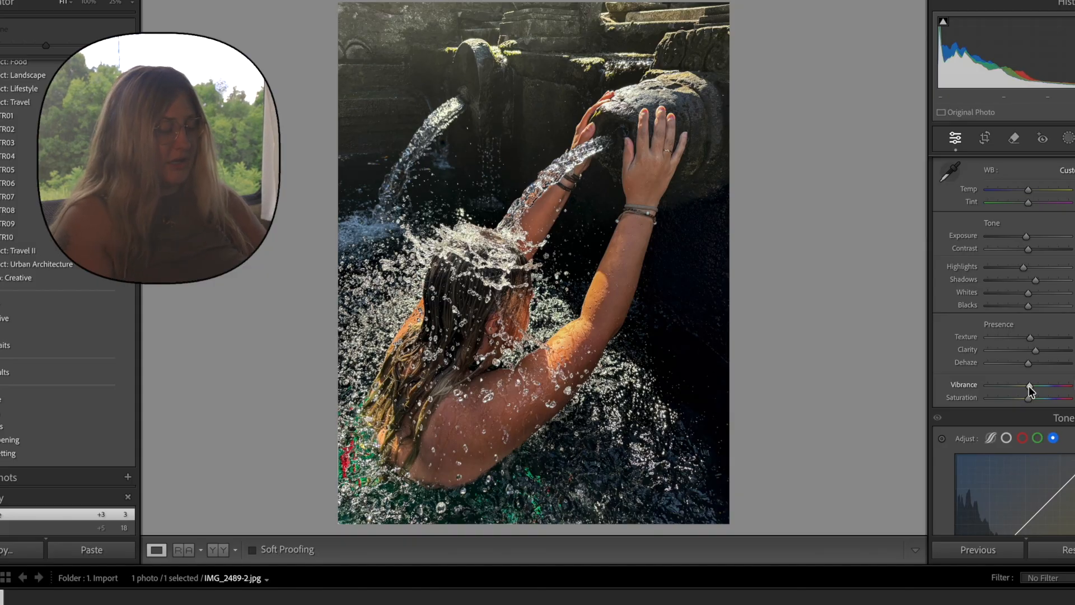
# Add three points to the blue channel tone curve, raising the lower point to 64/70 and the middle one to about 134/137.
pyautogui.scroll(-3, 1029, 386)
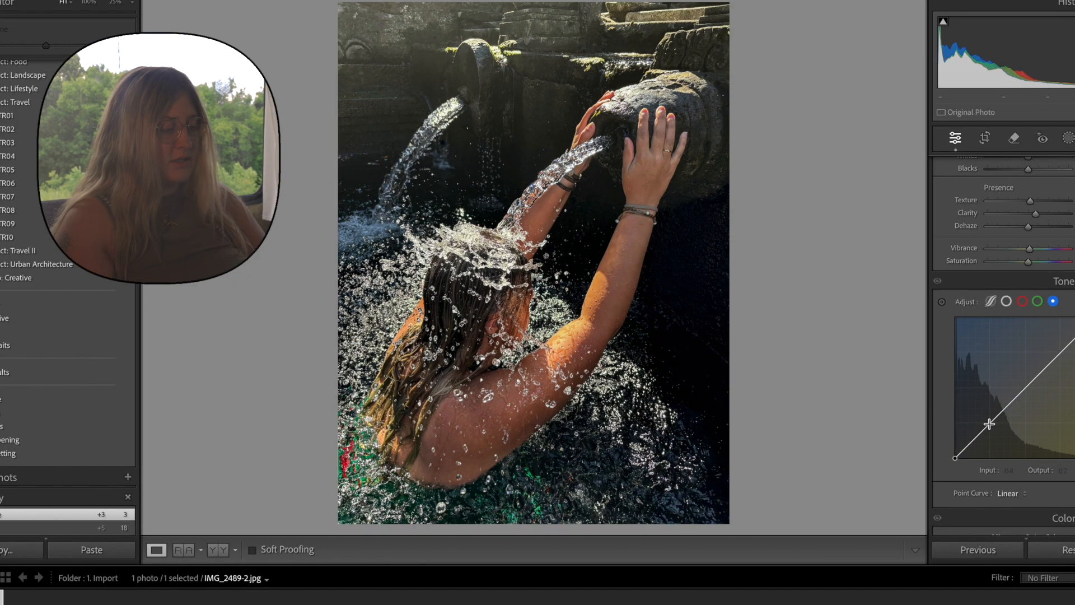
pyautogui.click(989, 424)
pyautogui.click(1025, 387)
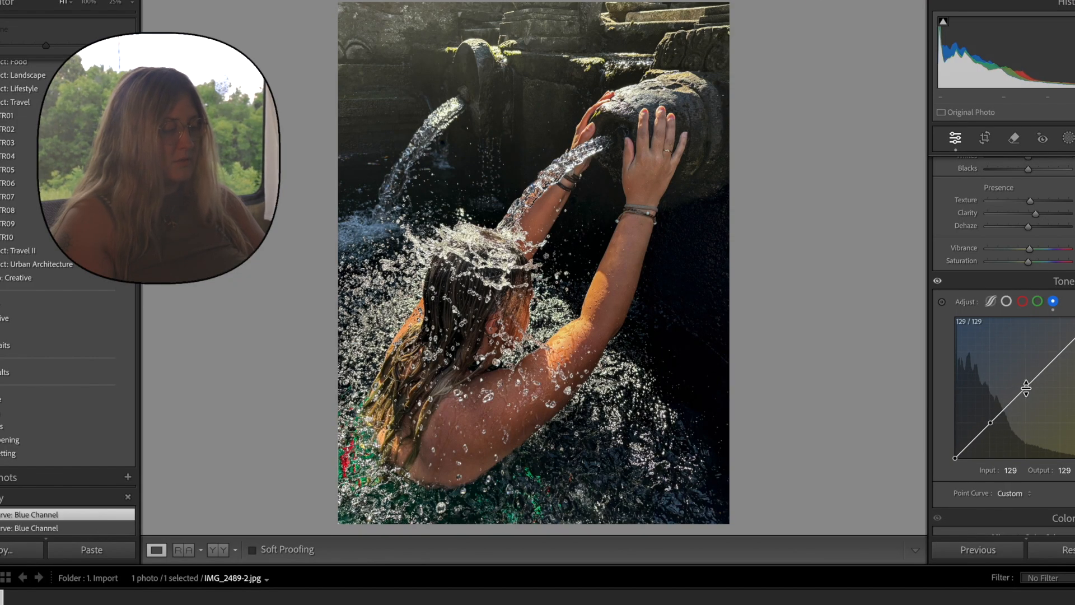
pyautogui.click(1060, 353)
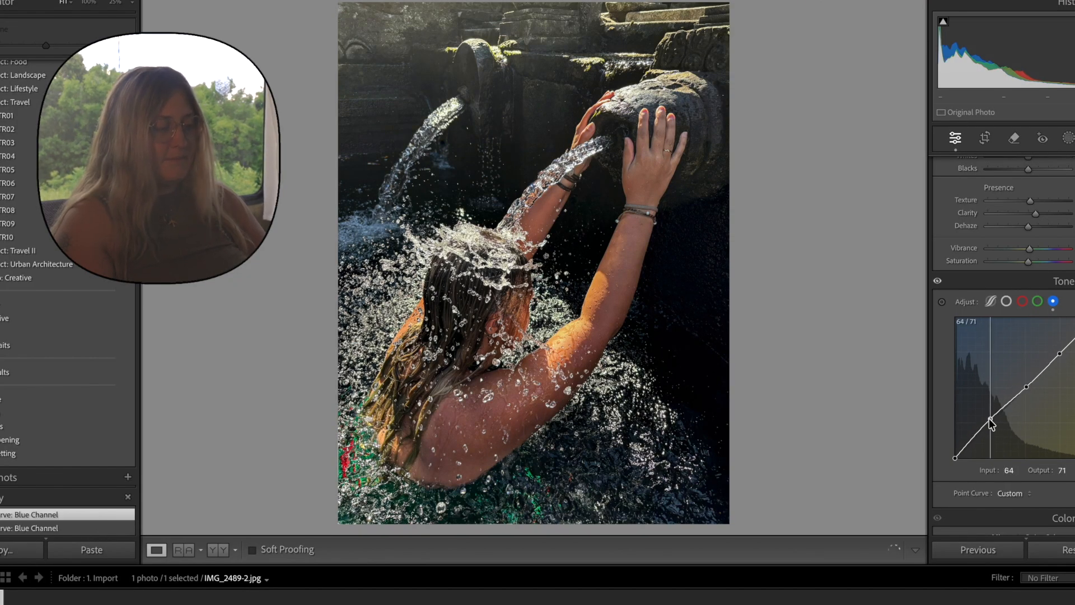
pyautogui.moveTo(991, 424); pyautogui.dragTo(991, 425)
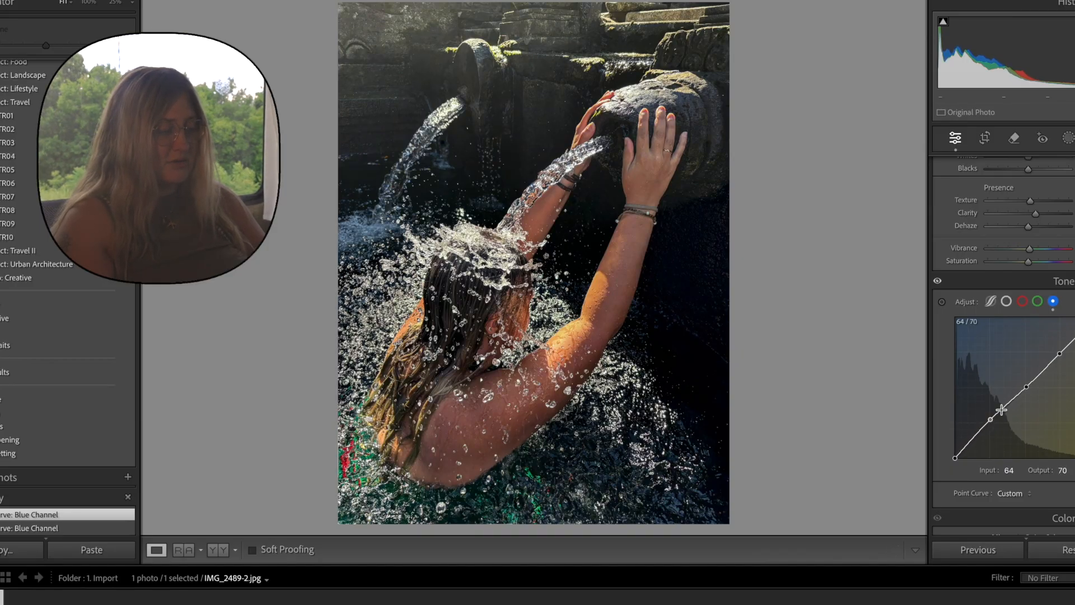
pyautogui.moveTo(1027, 388); pyautogui.dragTo(1029, 383)
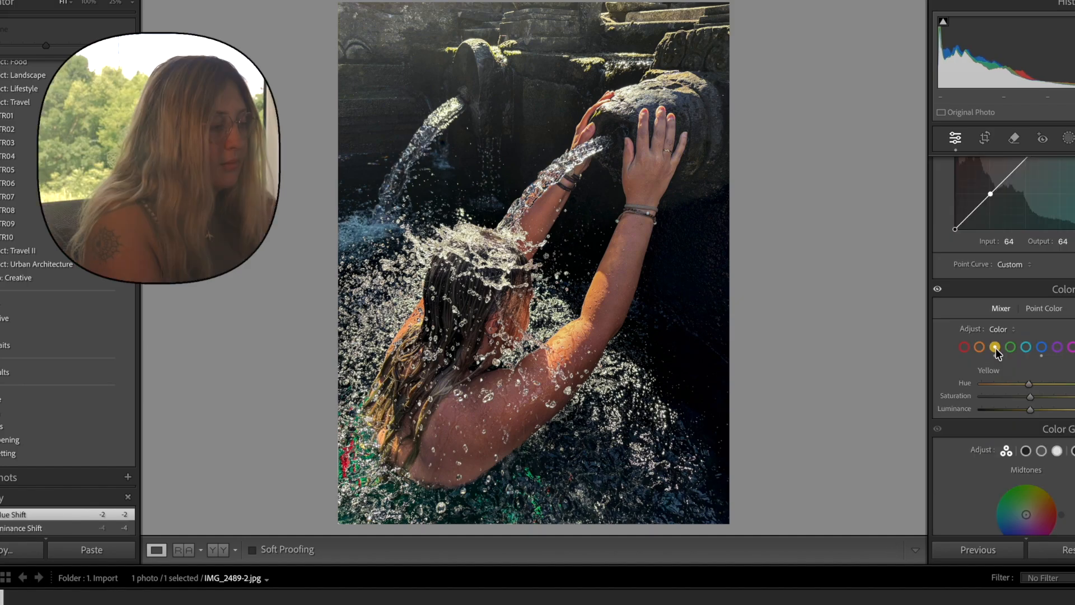
# Create a radial gradient mask and centre it over the woman's head, back and lower arm.
pyautogui.scroll(5, 996, 349)
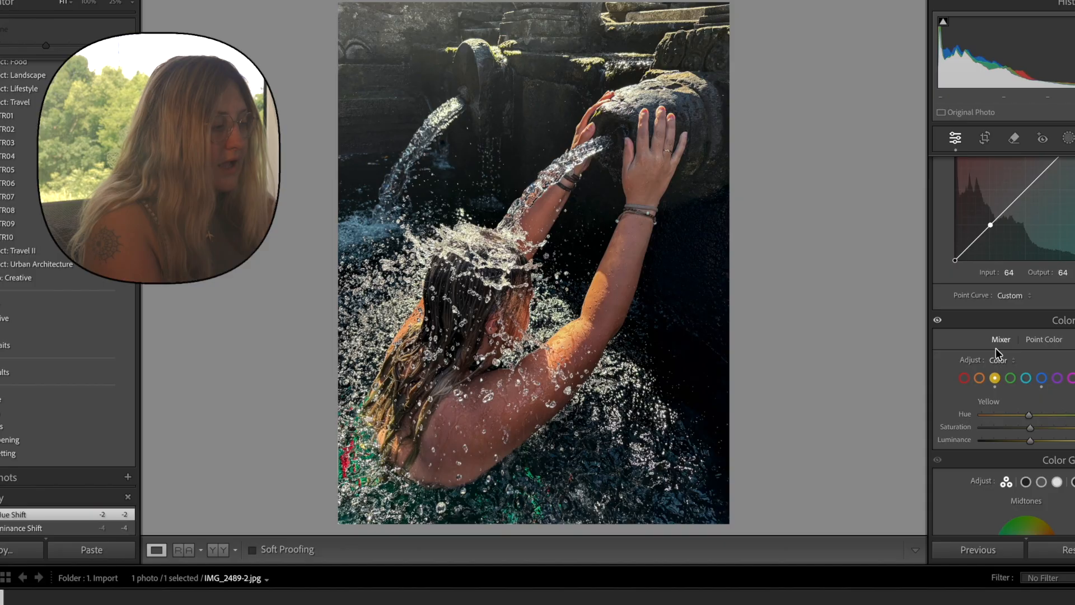
pyautogui.scroll(5, 996, 348)
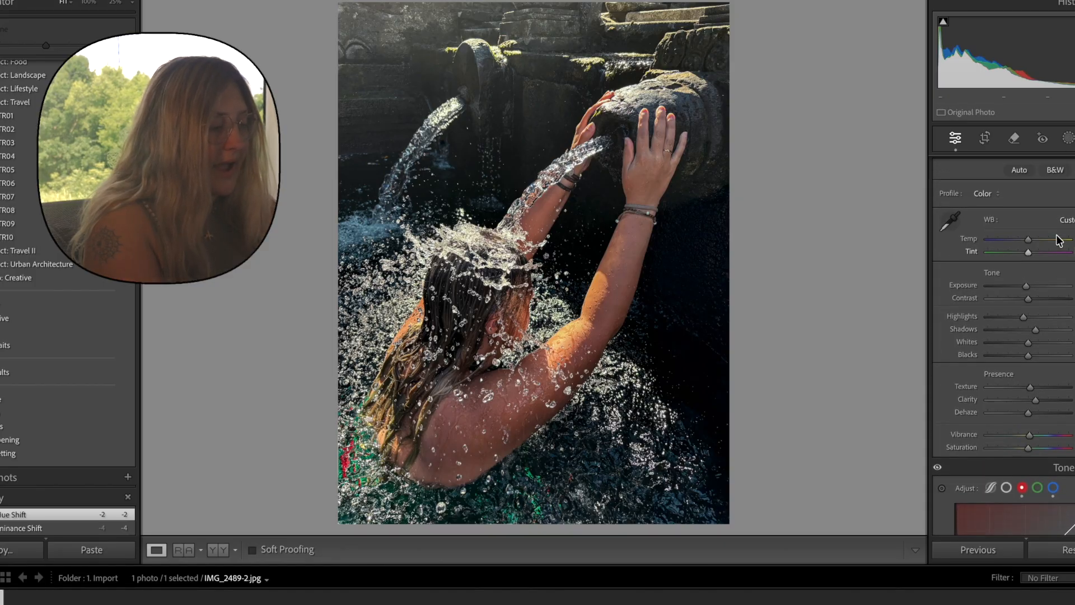
pyautogui.click(1069, 138)
pyautogui.click(969, 317)
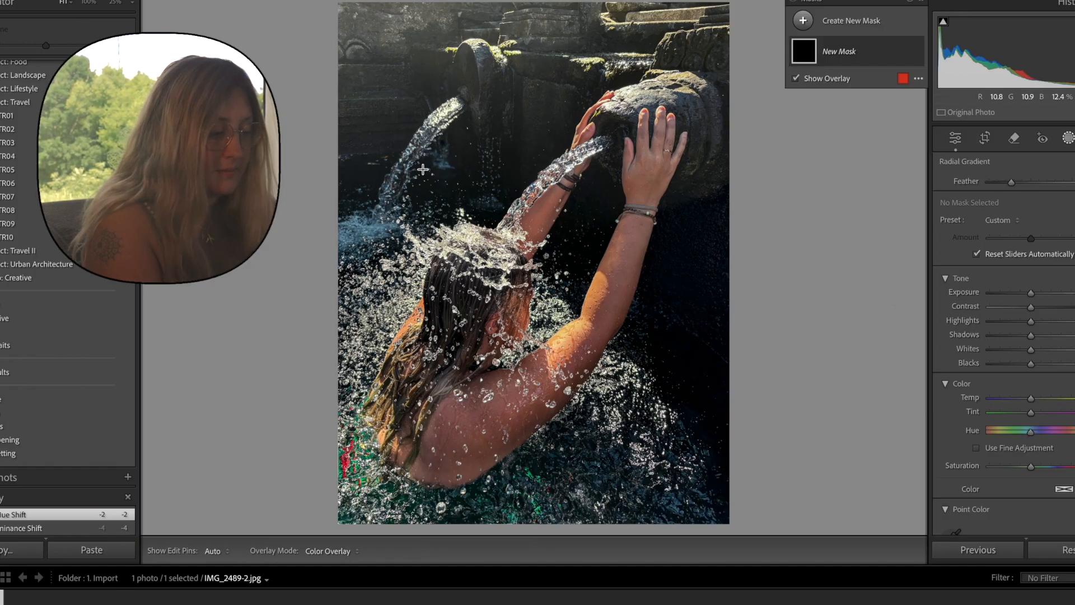
pyautogui.moveTo(424, 170); pyautogui.dragTo(531, 339)
pyautogui.moveTo(422, 171); pyautogui.dragTo(500, 286)
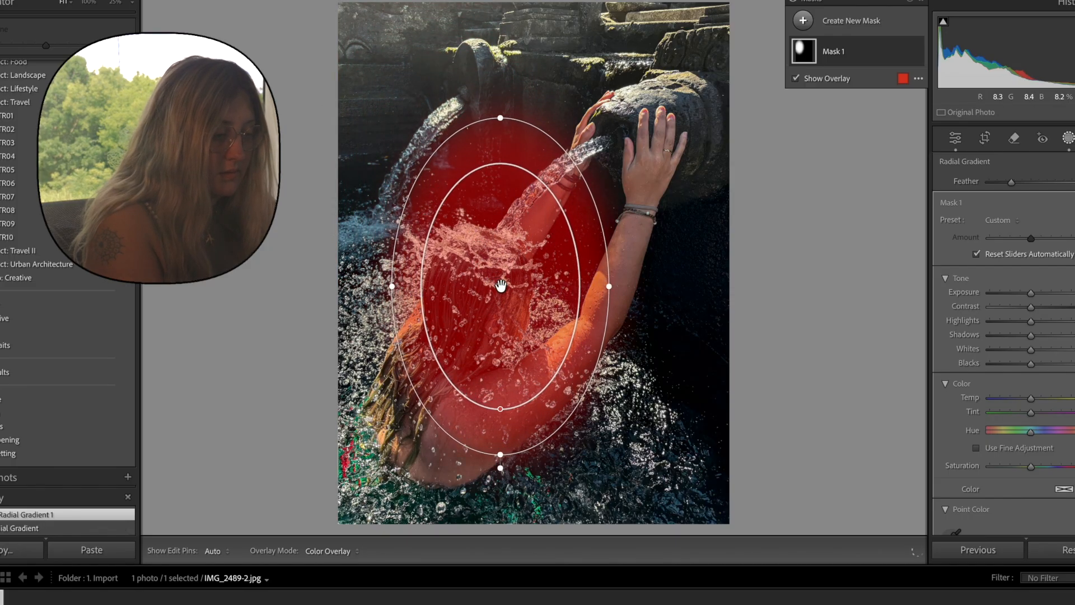
# Tilt and lengthen the radial mask to follow the woman's body and raised arms, and increase its feather.
pyautogui.moveTo(500, 118); pyautogui.dragTo(585, 90)
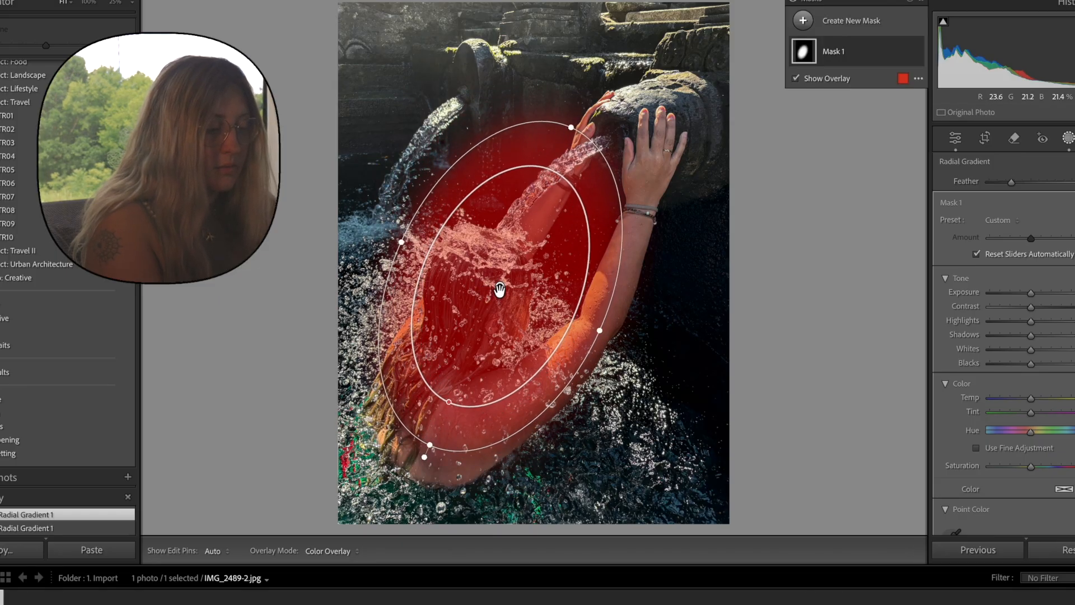
pyautogui.moveTo(499, 291); pyautogui.dragTo(497, 288)
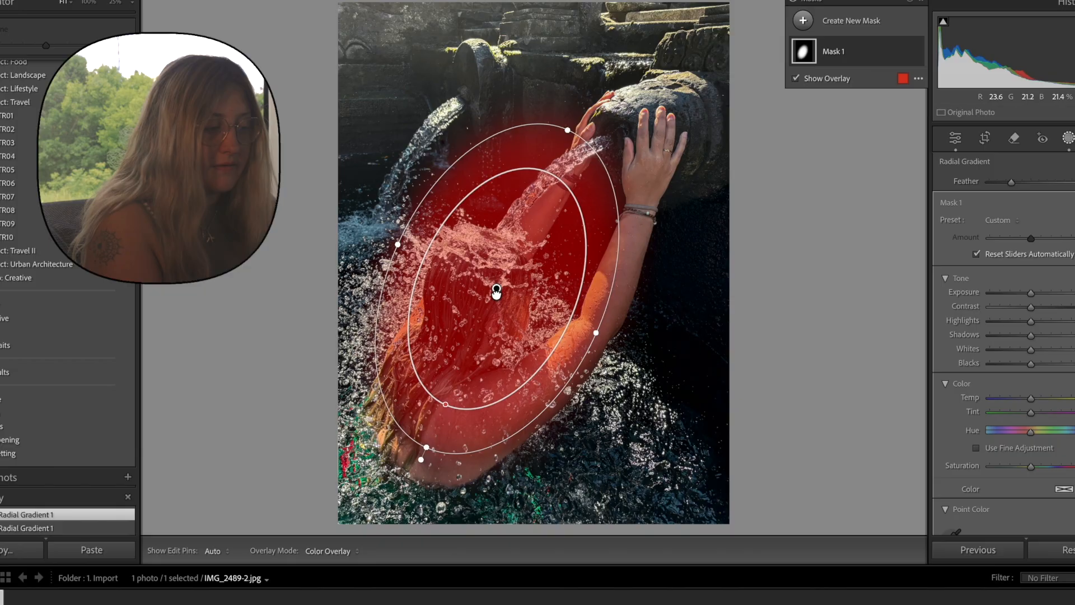
pyautogui.moveTo(568, 130); pyautogui.dragTo(592, 115)
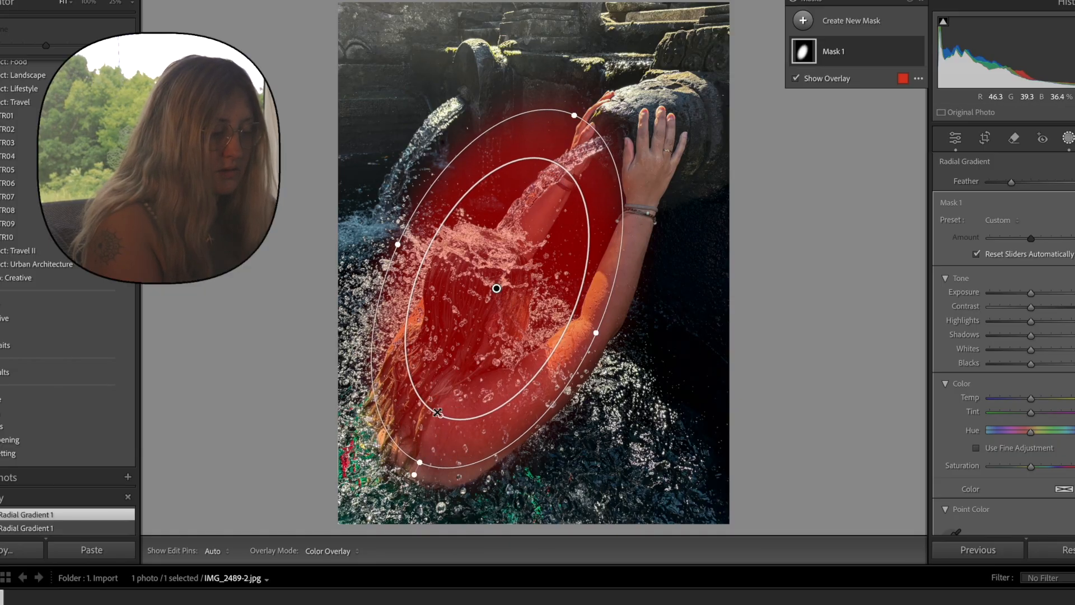
pyautogui.moveTo(440, 416); pyautogui.dragTo(458, 378)
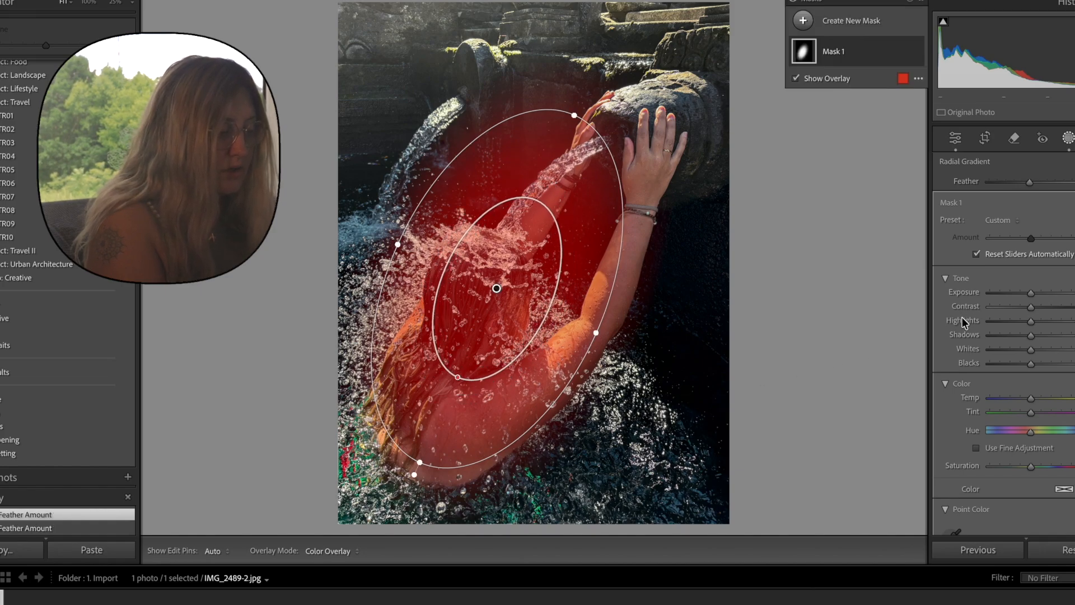
# Brighten the radial mask area with a slight Exposure increase and raise its Contrast moderately.
pyautogui.moveTo(1031, 293); pyautogui.dragTo(1033, 295)
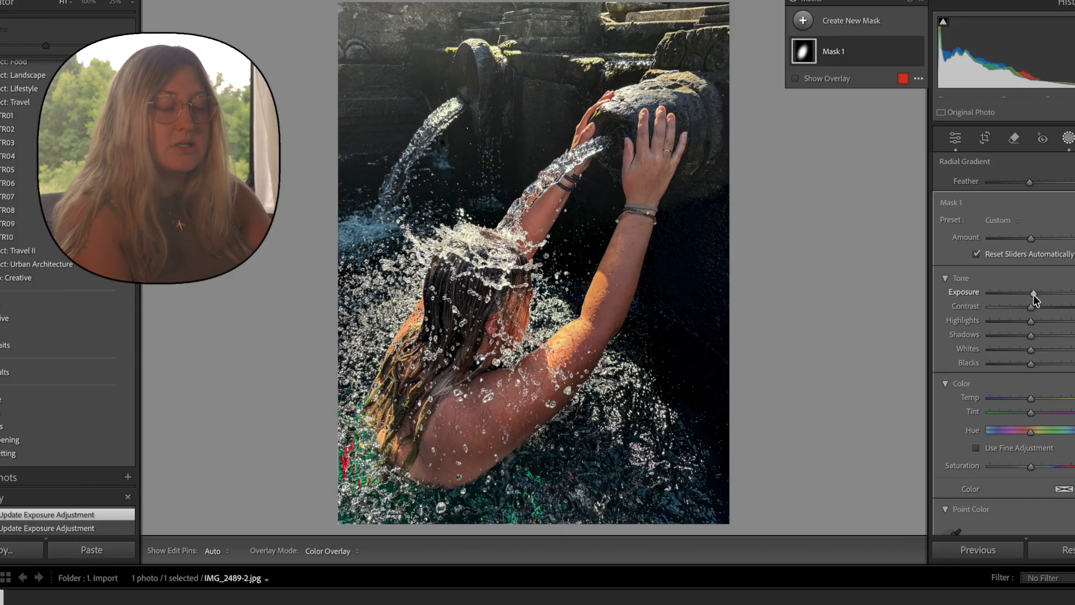
pyautogui.moveTo(1029, 309); pyautogui.dragTo(1029, 309)
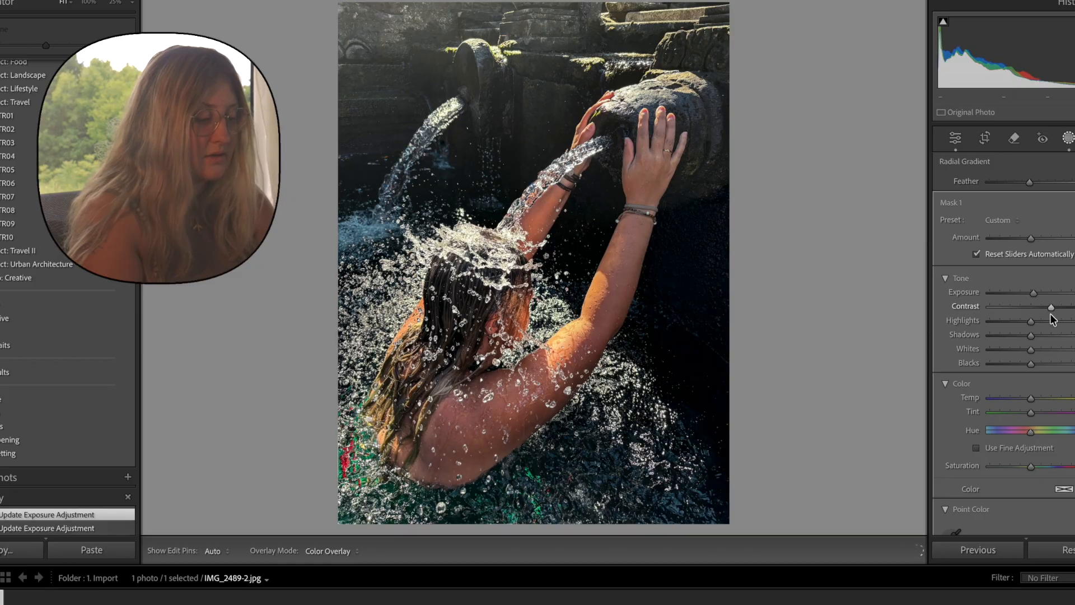
pyautogui.moveTo(1052, 314); pyautogui.dragTo(1049, 314)
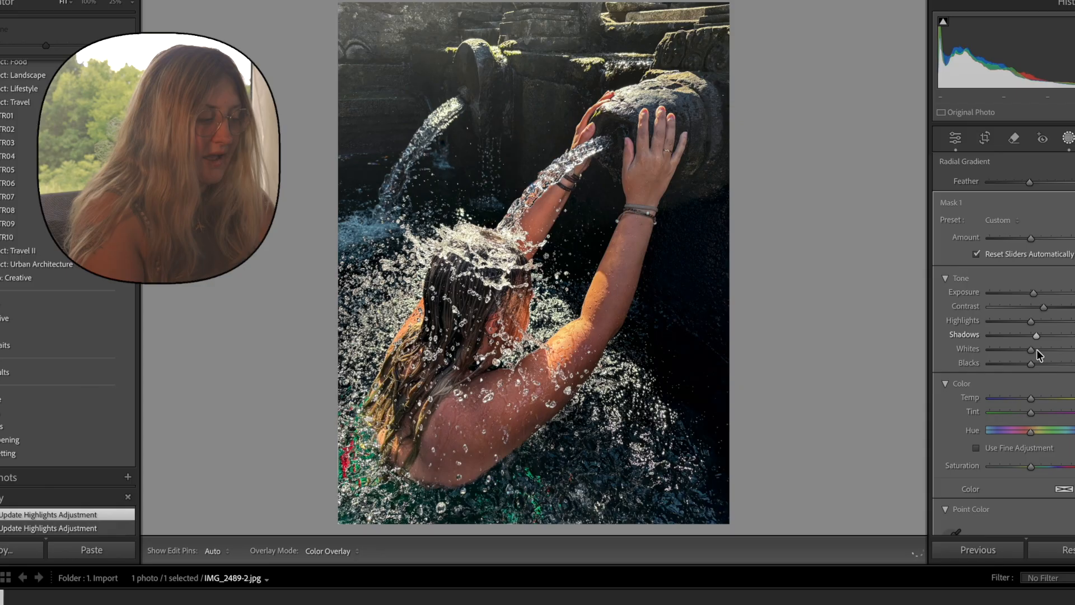
# Lift the radial mask's Shadows slightly, reduce its Whites, and nudge its colour temperature marginally.
pyautogui.moveTo(1036, 348); pyautogui.dragTo(1016, 350)
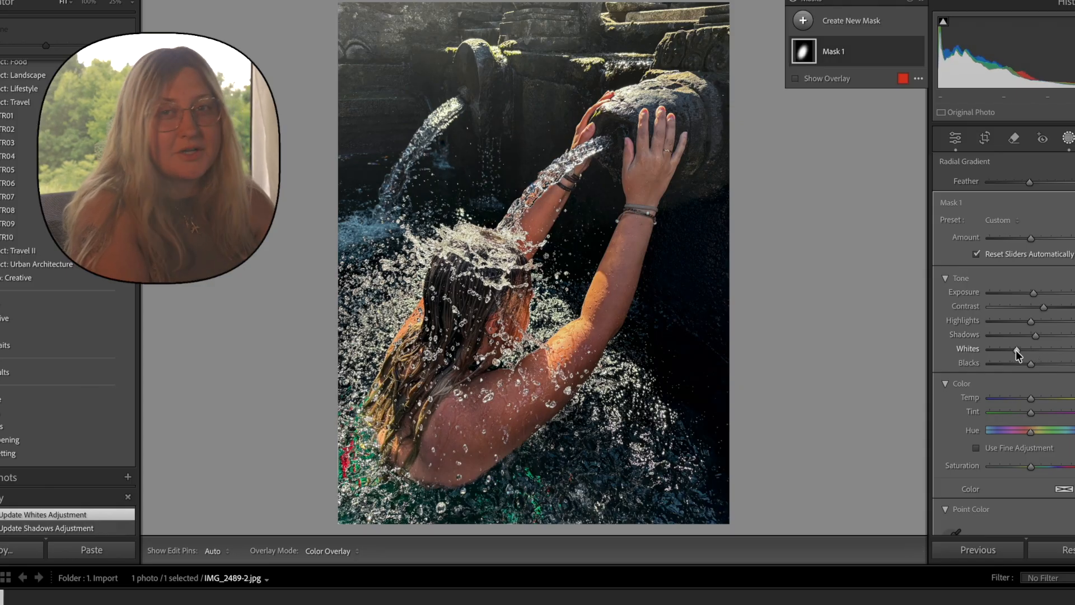
pyautogui.moveTo(1017, 350); pyautogui.dragTo(1012, 351)
pyautogui.moveTo(1032, 399); pyautogui.dragTo(1031, 400)
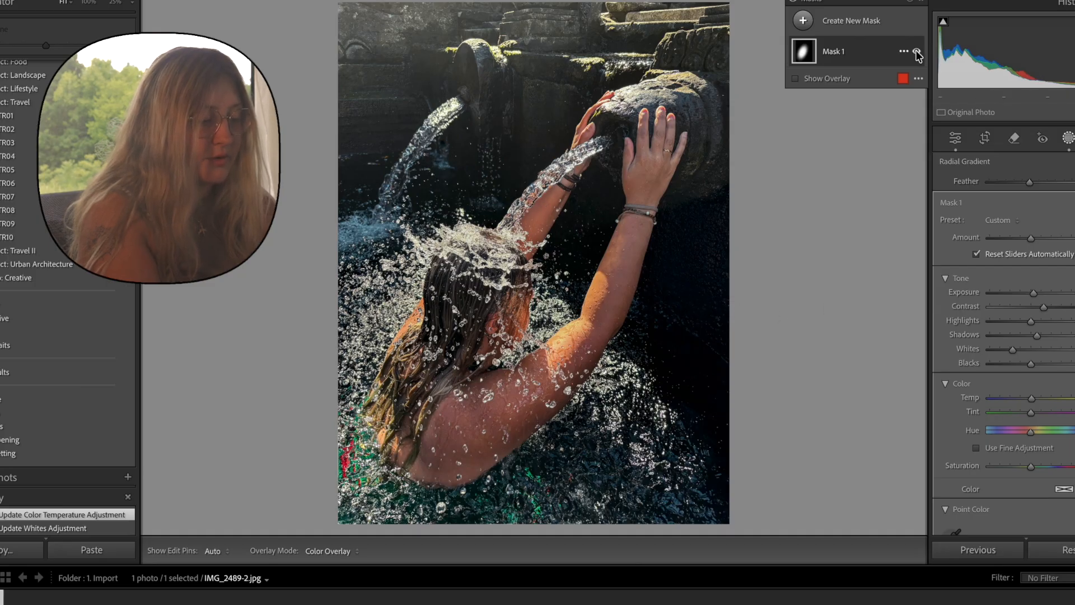
# Compare the photo with and without the radial mask's adjustments.
pyautogui.click(917, 53)
pyautogui.click(917, 53)
pyautogui.click(917, 53)
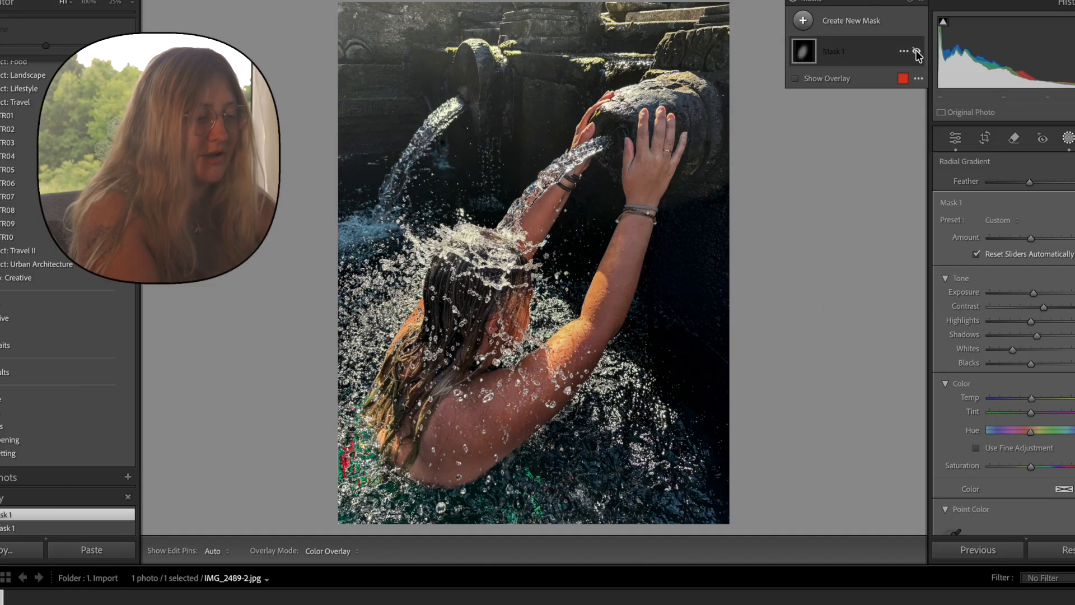
pyautogui.click(916, 53)
pyautogui.click(916, 53)
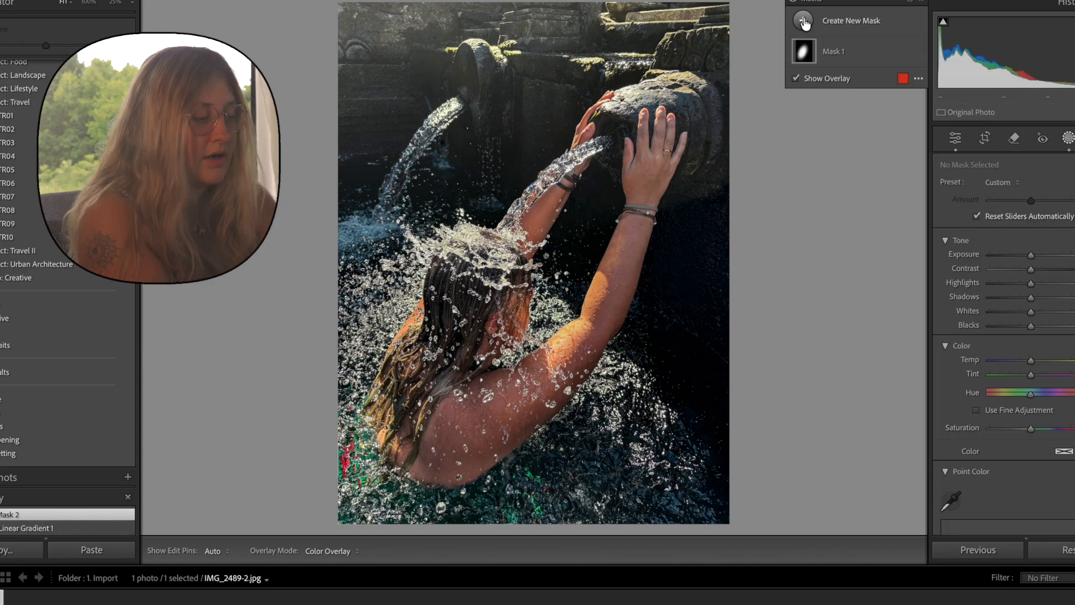
# Add a diagonal linear gradient mask fading in from the photo's upper-left corner and lower its Exposure.
pyautogui.click(803, 21)
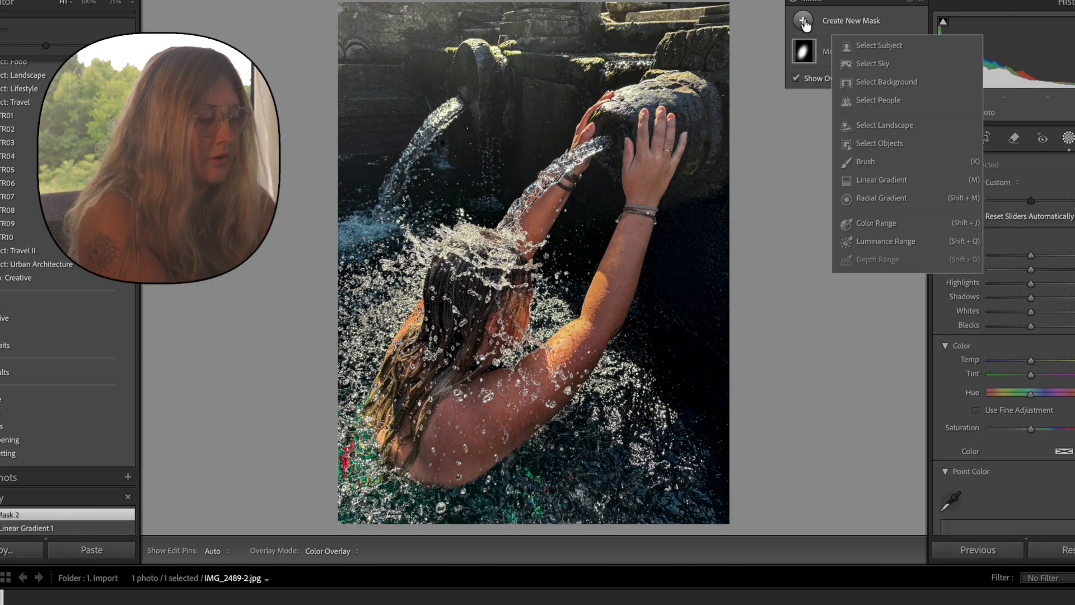
pyautogui.click(866, 180)
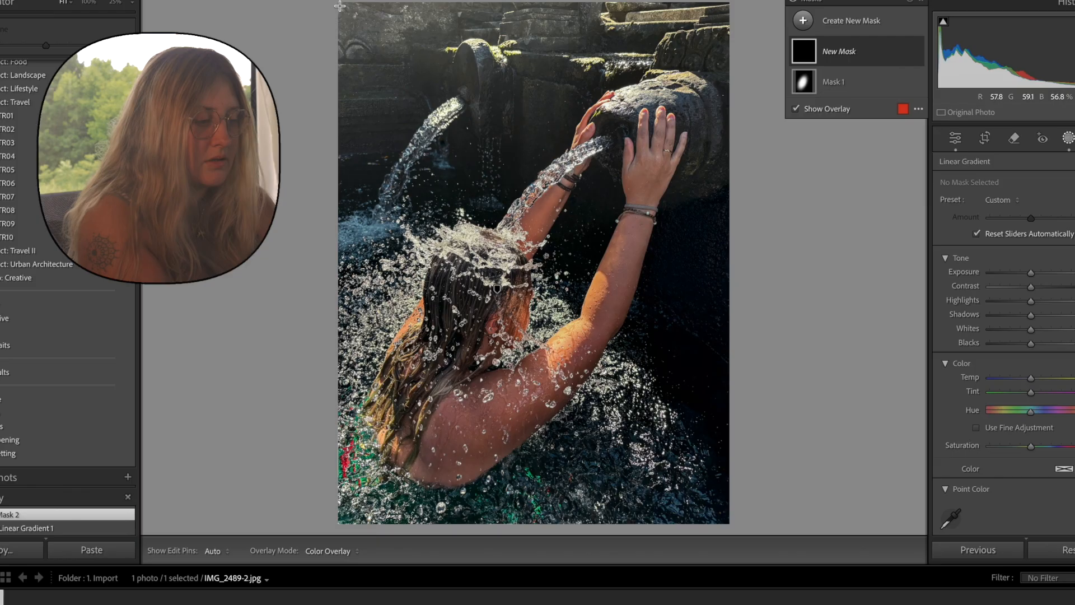
pyautogui.moveTo(339, 6); pyautogui.dragTo(465, 183)
pyautogui.moveTo(402, 96); pyautogui.dragTo(424, 114)
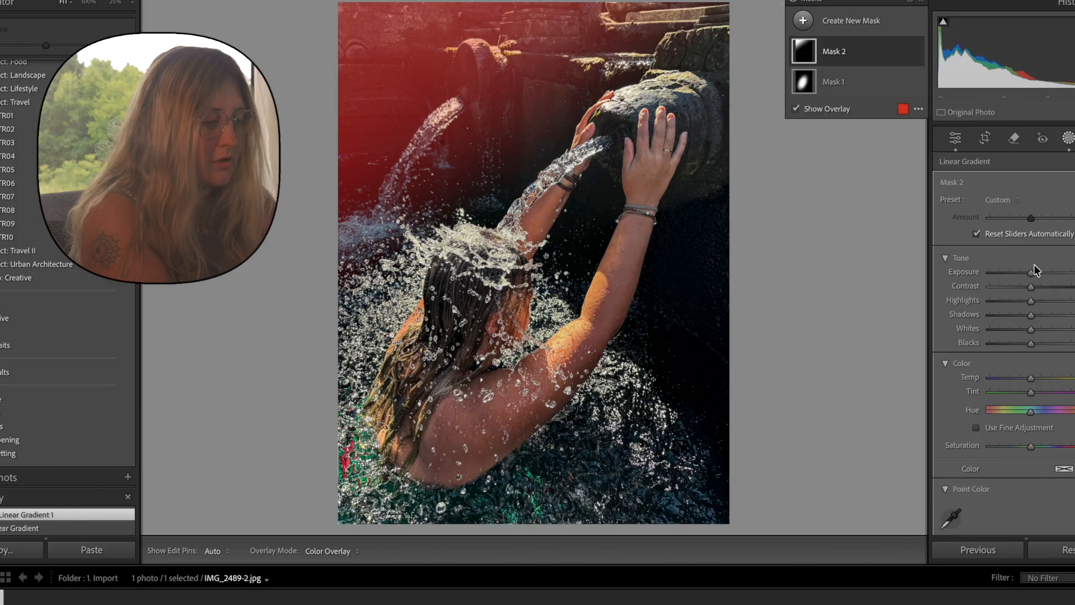
pyautogui.moveTo(1030, 273); pyautogui.dragTo(1021, 271)
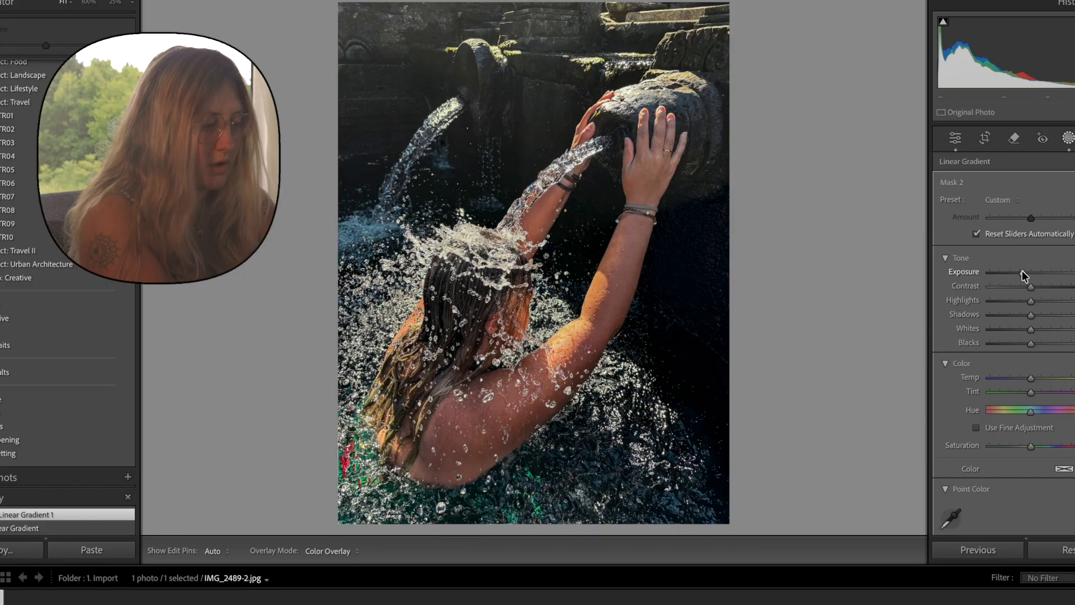
pyautogui.moveTo(1025, 278); pyautogui.dragTo(1025, 276)
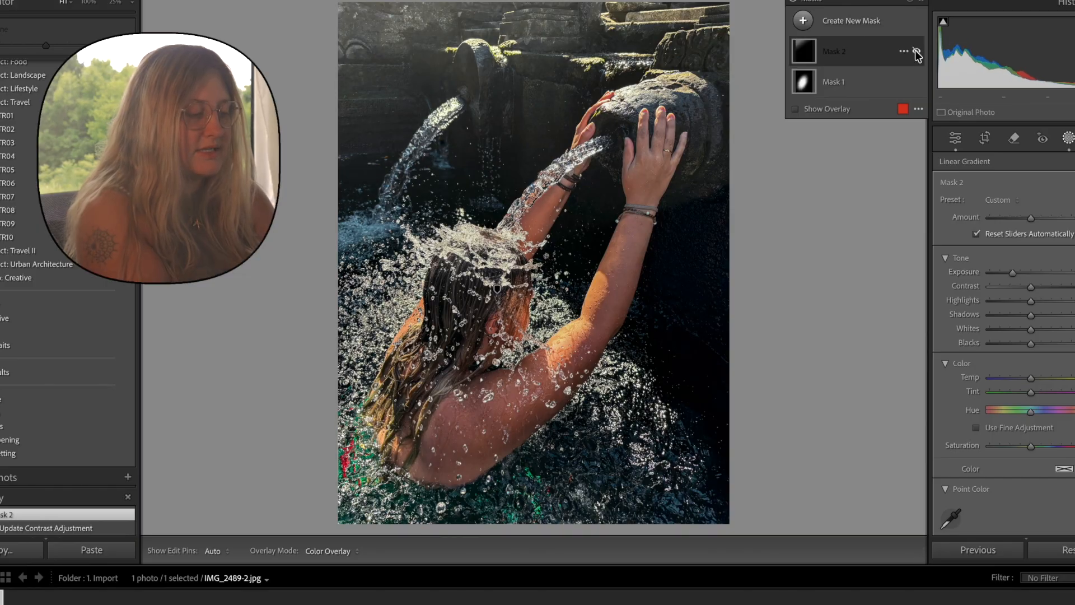
# Compare the photo with and without the linear gradient mask, and check the edit against the original.
pyautogui.click(917, 51)
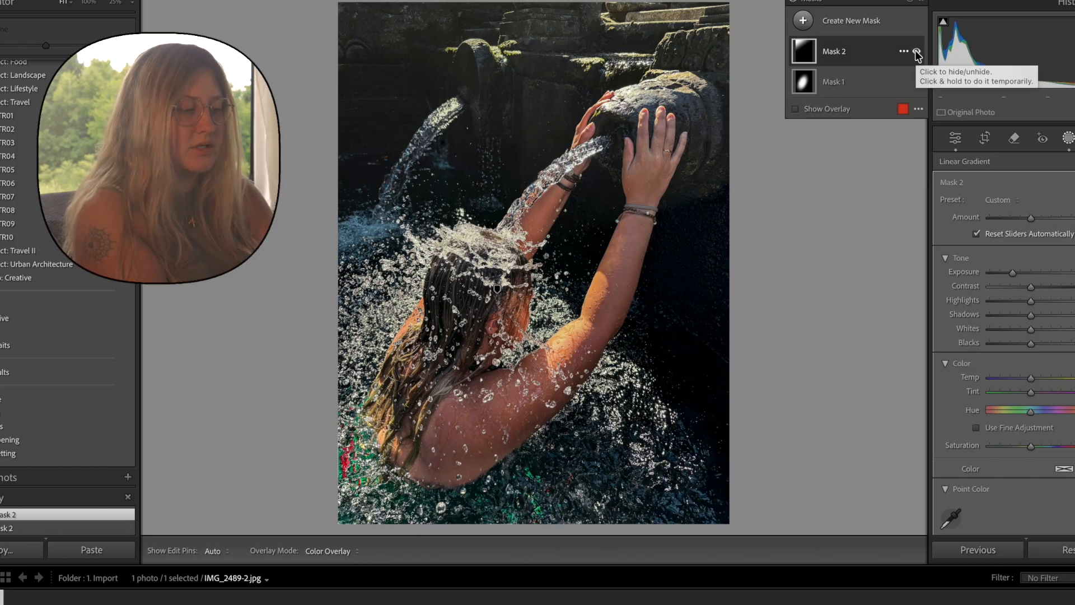
pyautogui.click(916, 52)
pyautogui.click(917, 52)
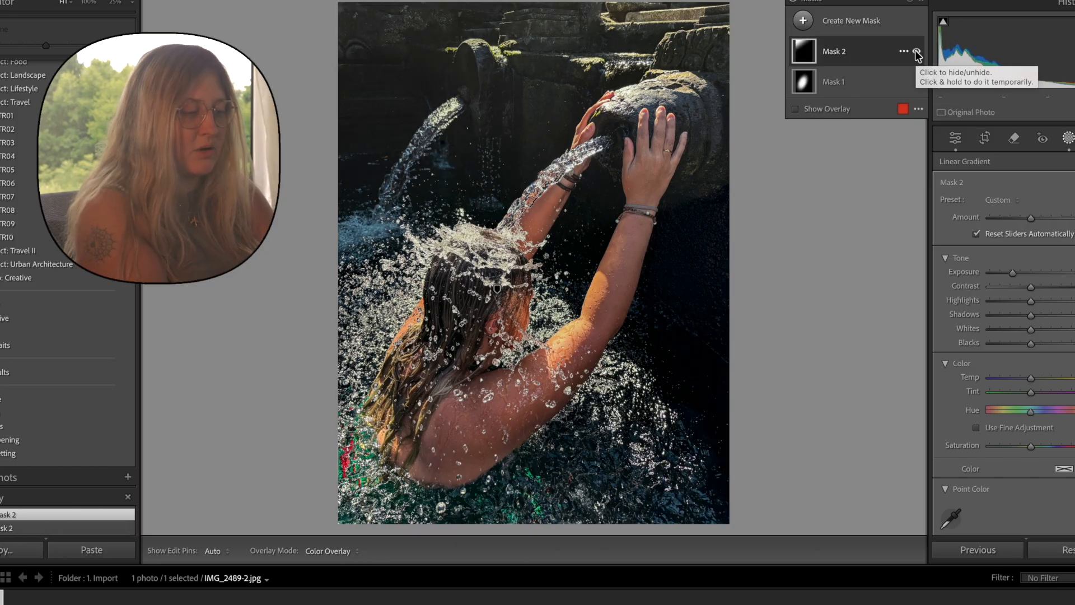
pyautogui.click(916, 51)
pyautogui.click(917, 51)
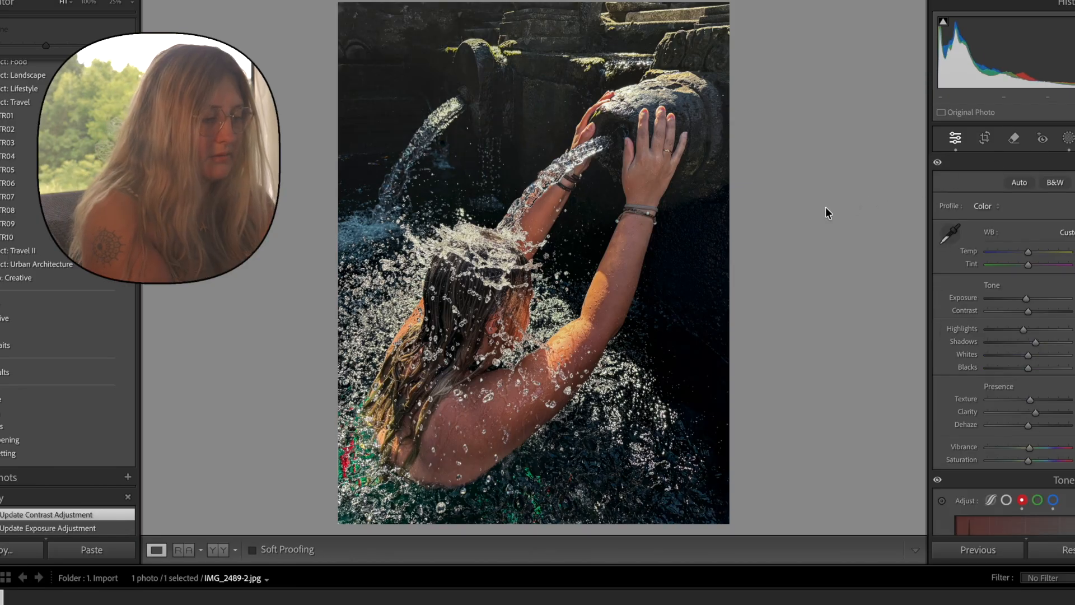
pyautogui.press('\\')
pyautogui.press('\\')
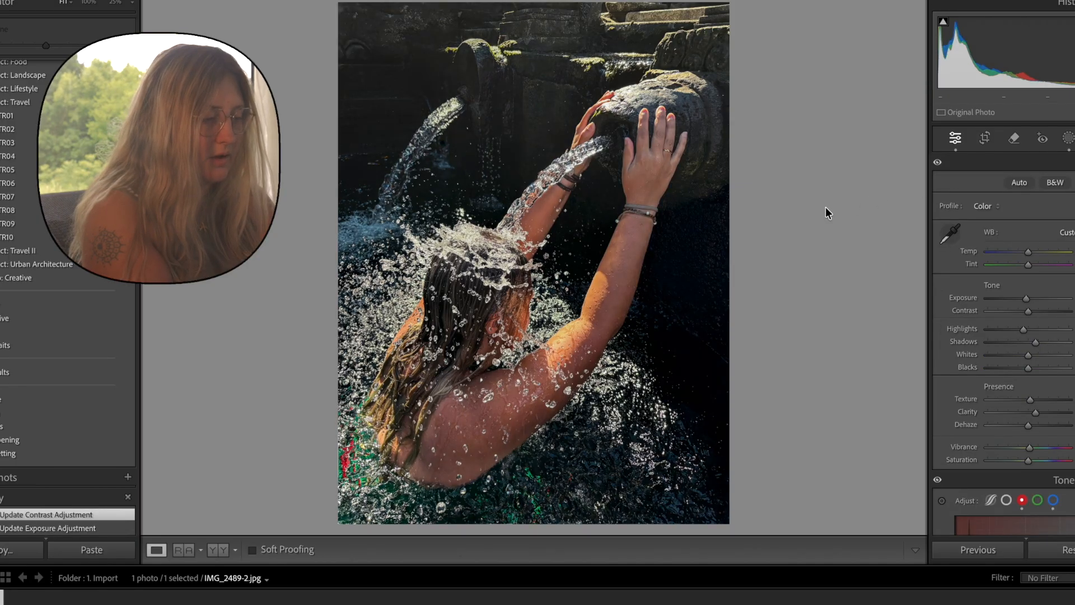
# Compare the edited water spout photo repeatedly with its original version.
pyautogui.press('\\')
pyautogui.press('\\')
pyautogui.press('\\')
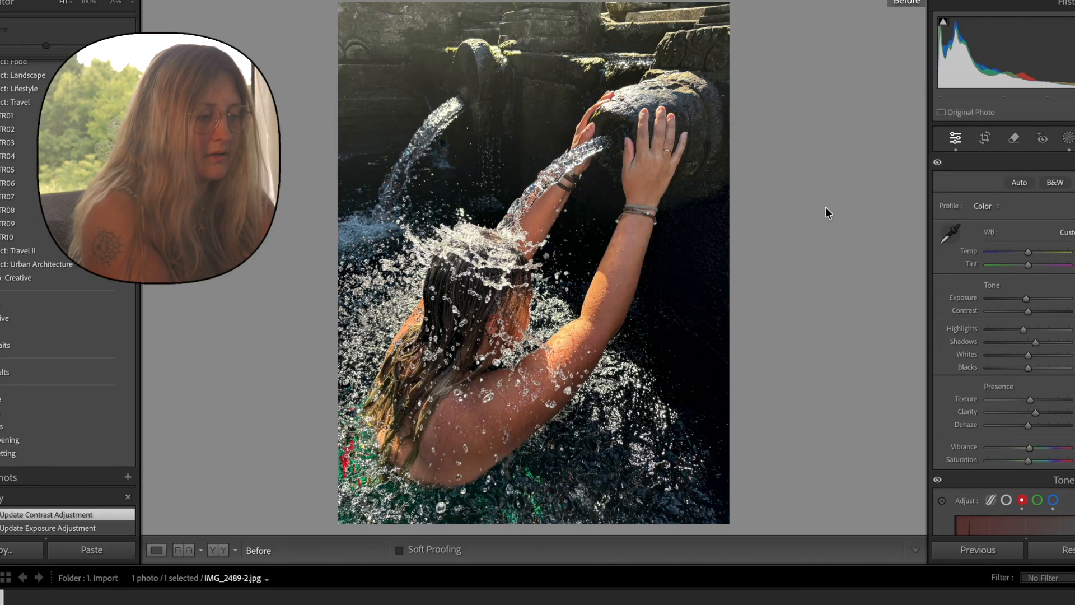
pyautogui.press('\\')
pyautogui.press('\\')
pyautogui.press('\\')
pyautogui.press('\\')
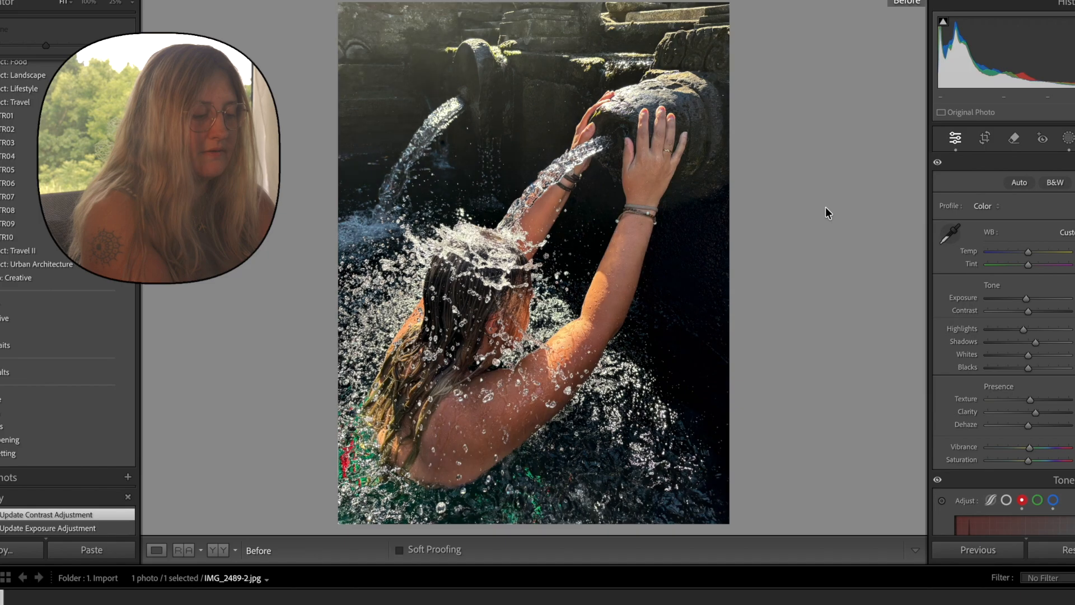
pyautogui.press('\\')
pyautogui.press('\\')
pyautogui.press('\\')
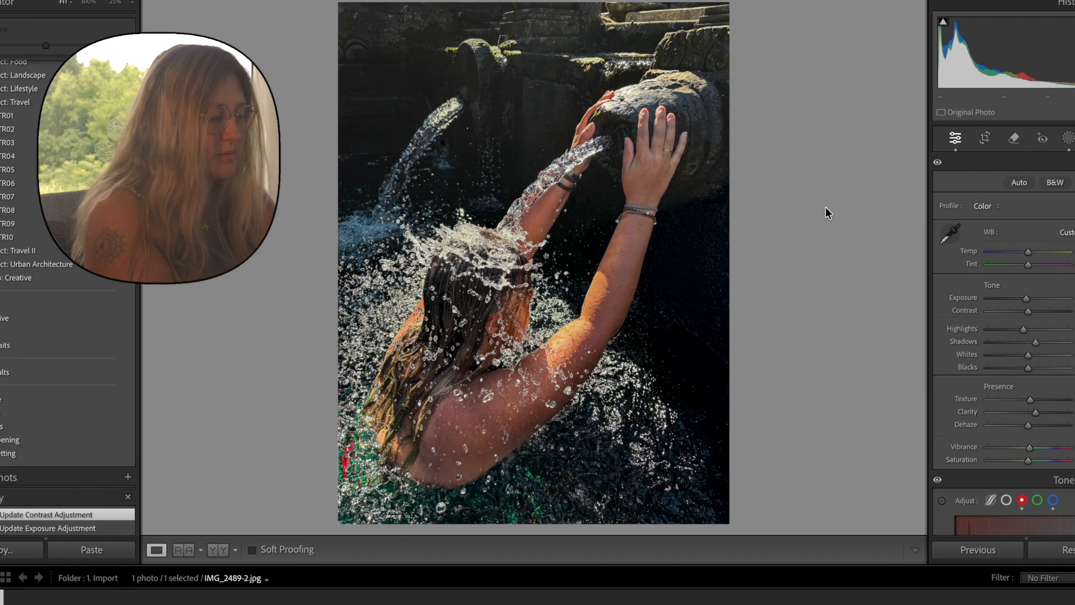
# In the Color Mixer, lower the red hue slightly and raise orange Saturation to +10 and Luminance to +13.
pyautogui.scroll(-5, 1057, 360)
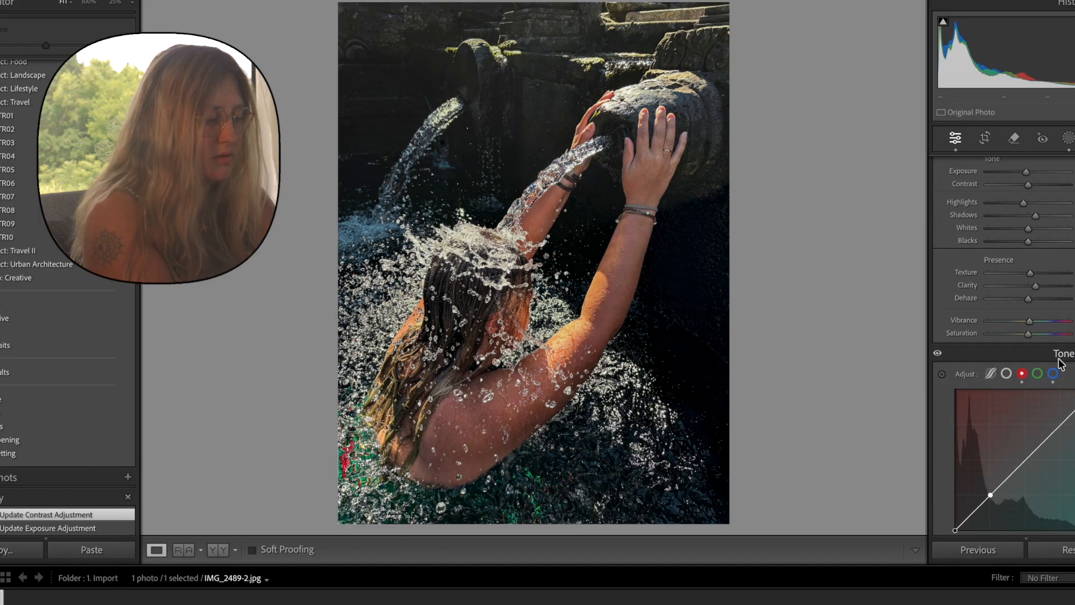
pyautogui.scroll(-10, 1060, 363)
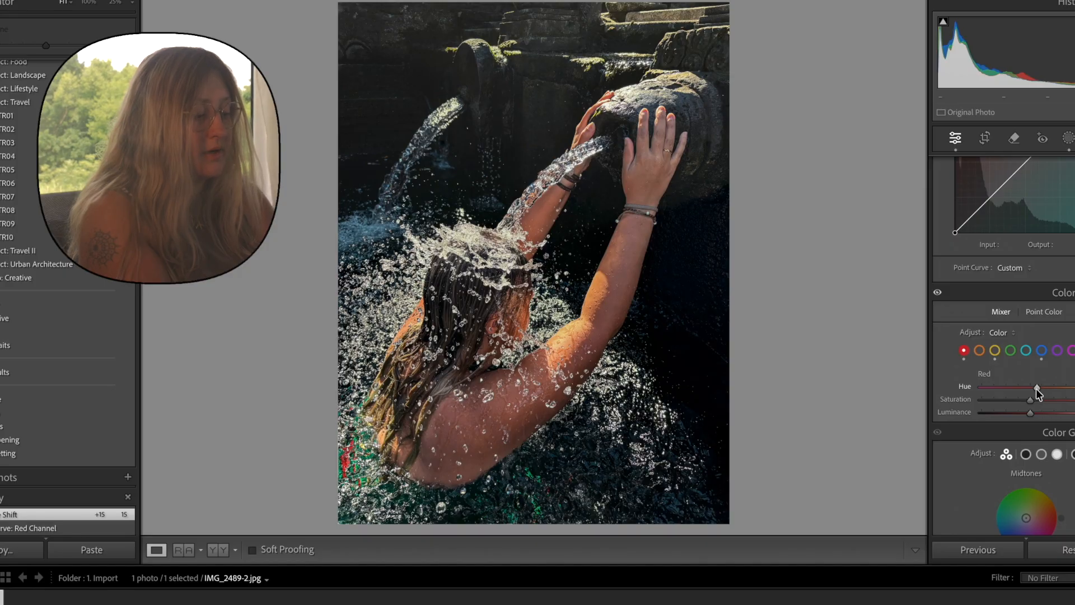
pyautogui.moveTo(1036, 388); pyautogui.dragTo(1030, 389)
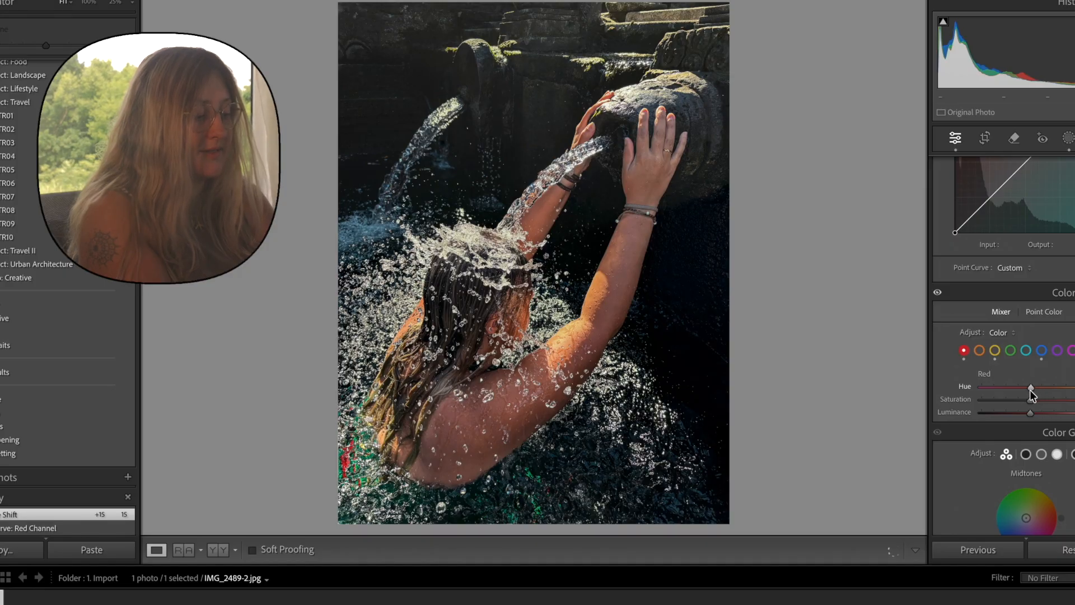
pyautogui.click(979, 350)
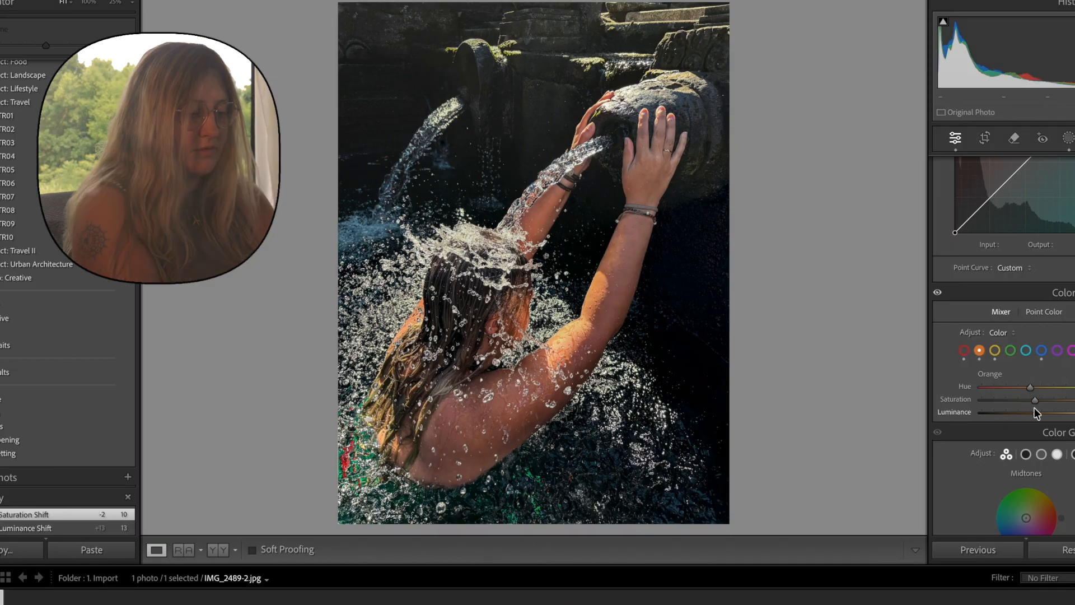
# Check the colour-mixed skin tones against the original photo.
pyautogui.press('\\')
pyautogui.press('\\')
pyautogui.press('\\')
pyautogui.press('\\')
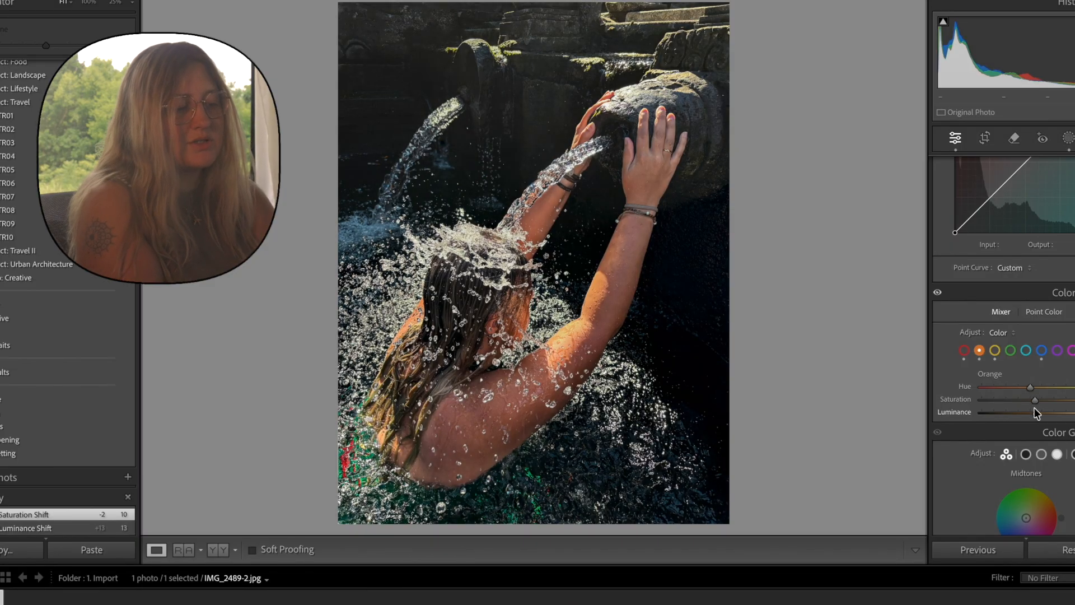
pyautogui.press('\\')
pyautogui.press('\\')
pyautogui.press('\\')
pyautogui.press('\\')
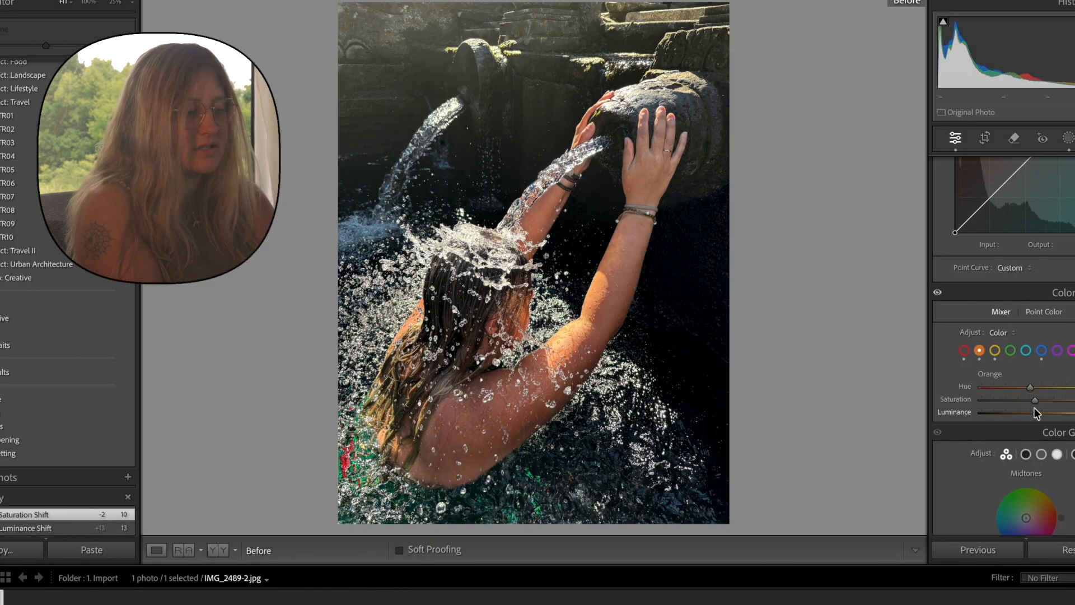
# Colour-grade the photo with blue midtones and shadows and warm highlights at hue 34.
pyautogui.scroll(-6, 1011, 395)
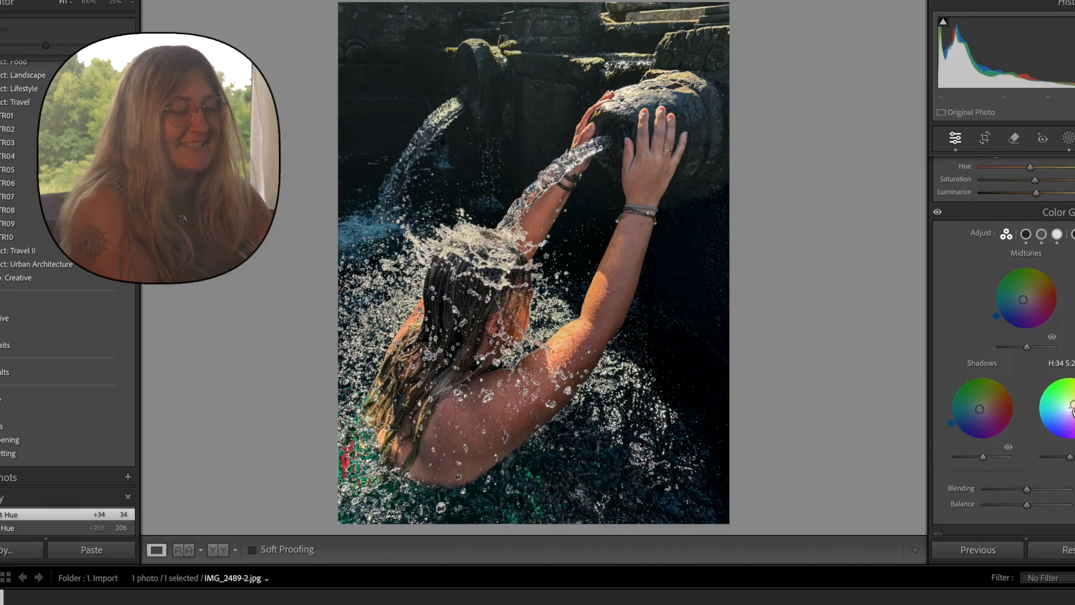
# Fine-tune the colour temperature of the radial mask, Mask 1, and close the masking tools.
pyautogui.scroll(10, 1002, 280)
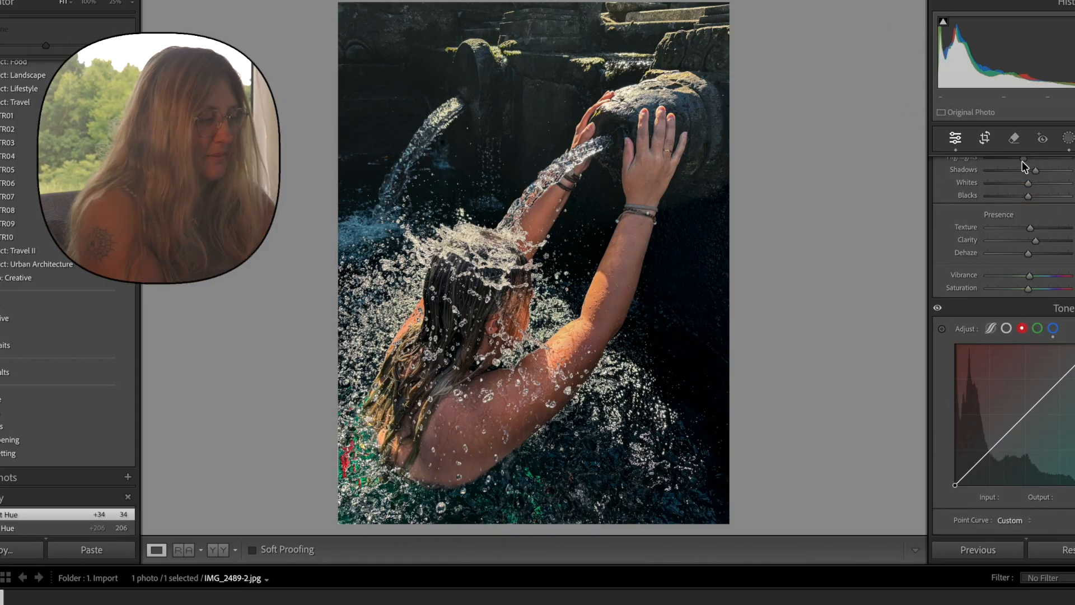
pyautogui.click(1068, 138)
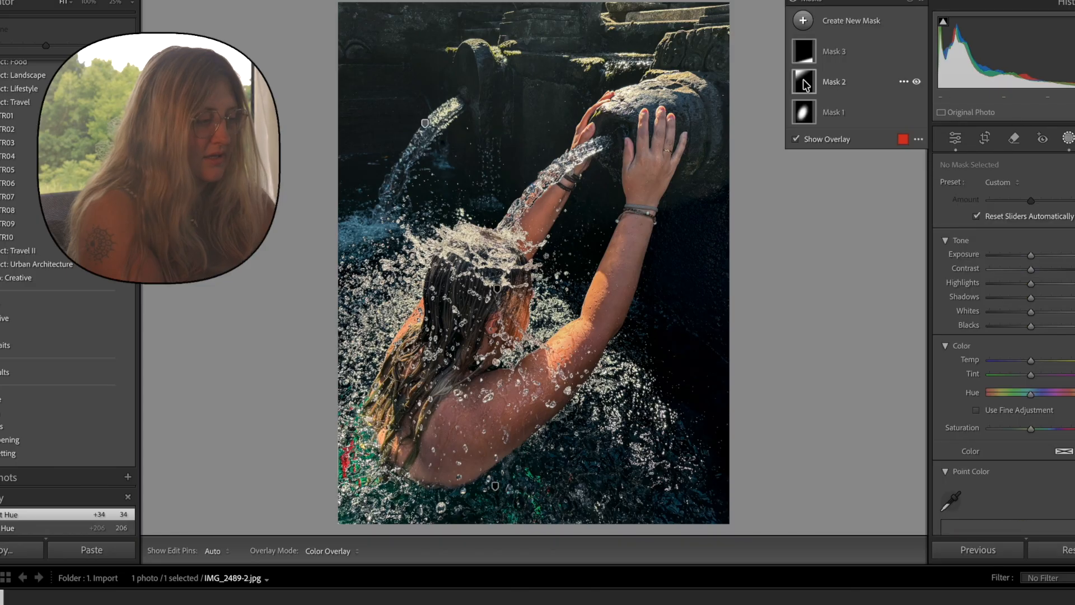
pyautogui.click(806, 113)
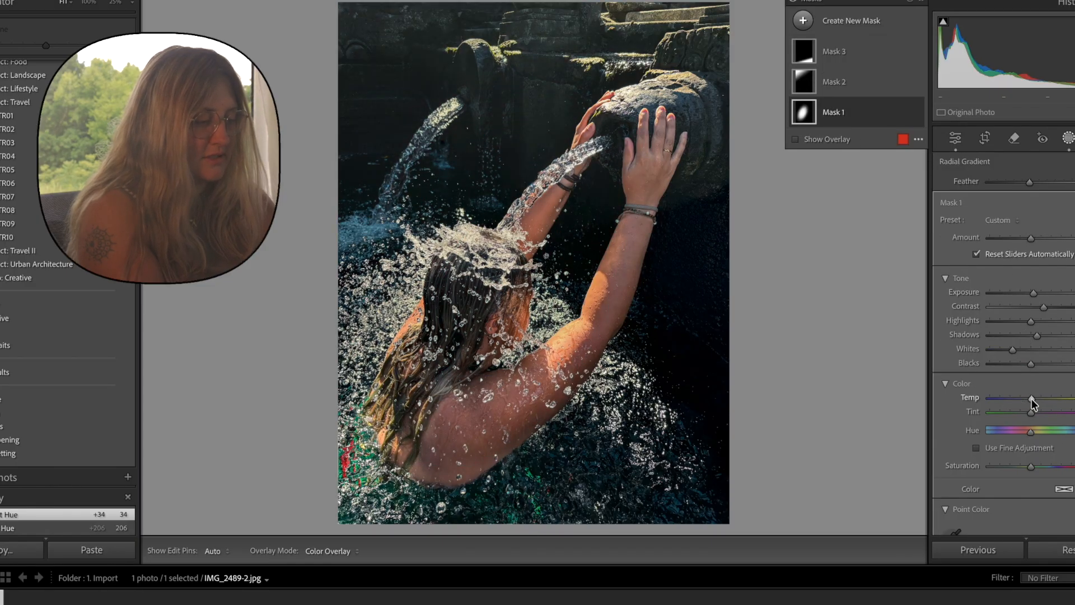
pyautogui.click(1068, 140)
# Compare the finished water spout edit with the original photo.
pyautogui.press('\\')
pyautogui.press('\\')
pyautogui.press('\\')
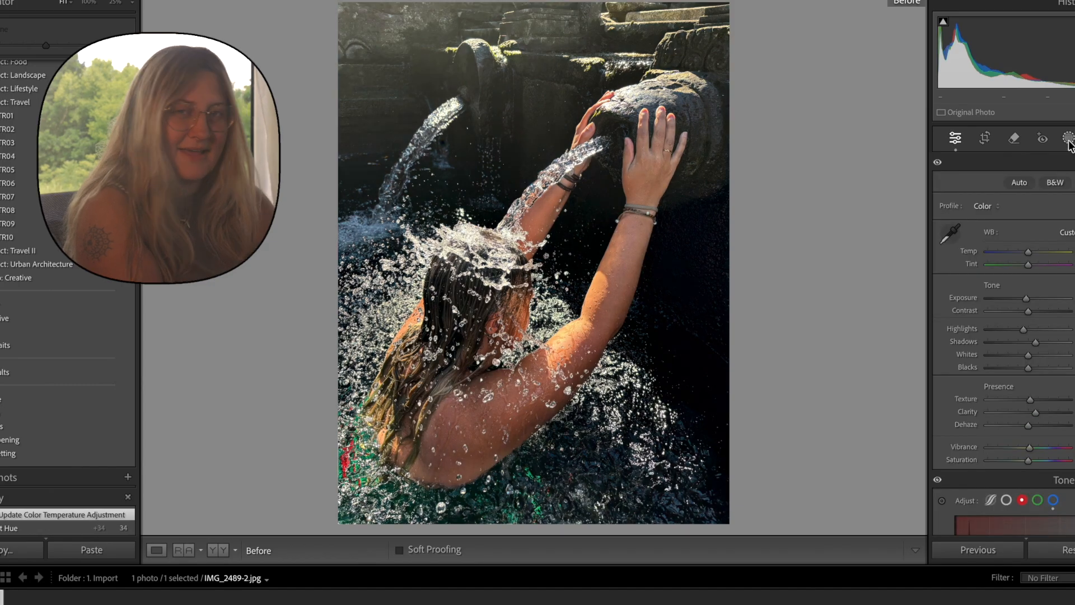
pyautogui.press('\\')
pyautogui.press('\\')
pyautogui.press('\\')
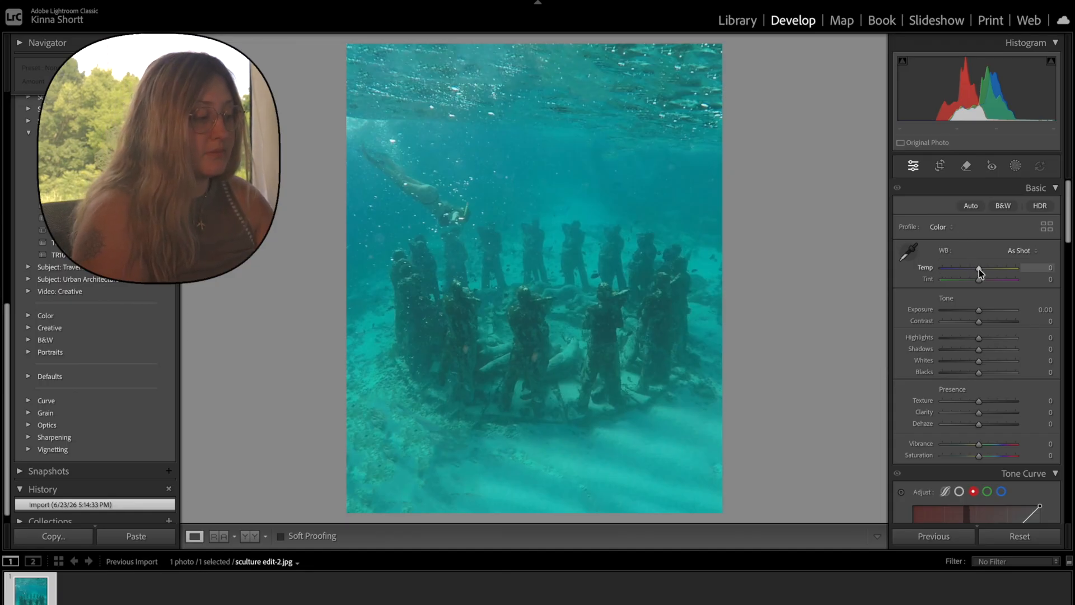
# Correct the underwater sculpture photo's white balance with Temp at +14 and Tint at +49.
pyautogui.moveTo(979, 269); pyautogui.dragTo(984, 271)
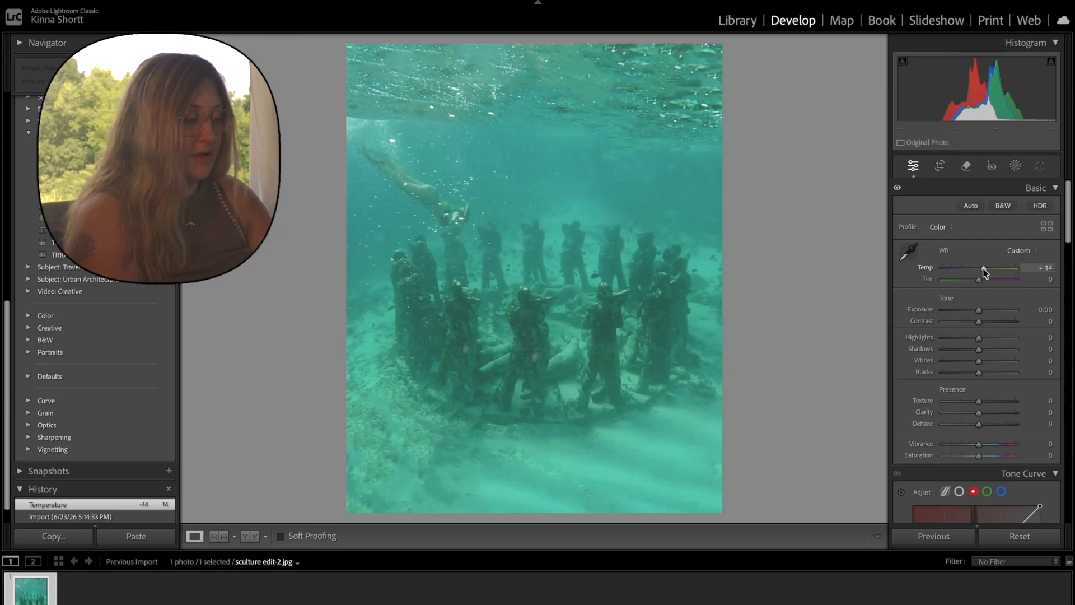
pyautogui.moveTo(980, 280); pyautogui.dragTo(997, 288)
# Compare the white-balanced underwater photo with its original version.
pyautogui.press('\\')
pyautogui.press('\\')
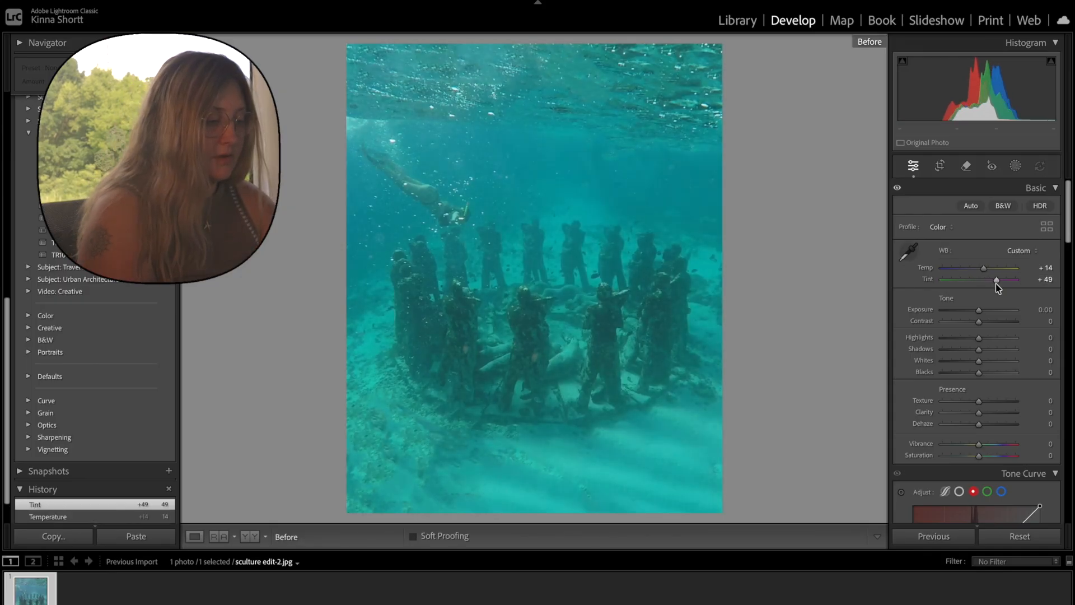
pyautogui.press('\\')
pyautogui.press('\\')
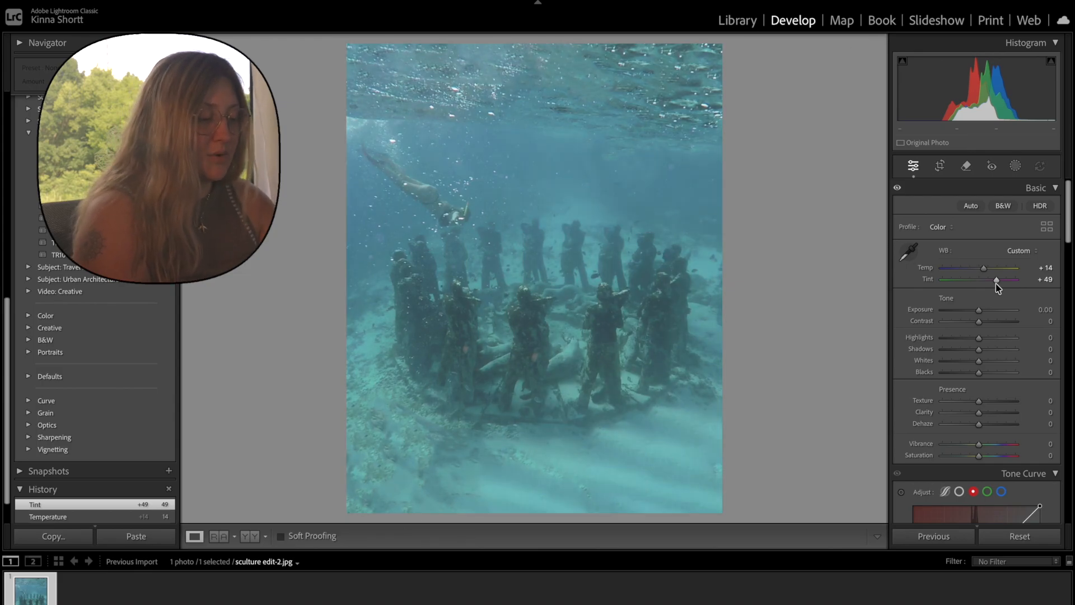
pyautogui.press('\\')
pyautogui.press('\\')
pyautogui.press('\\')
pyautogui.press('\\')
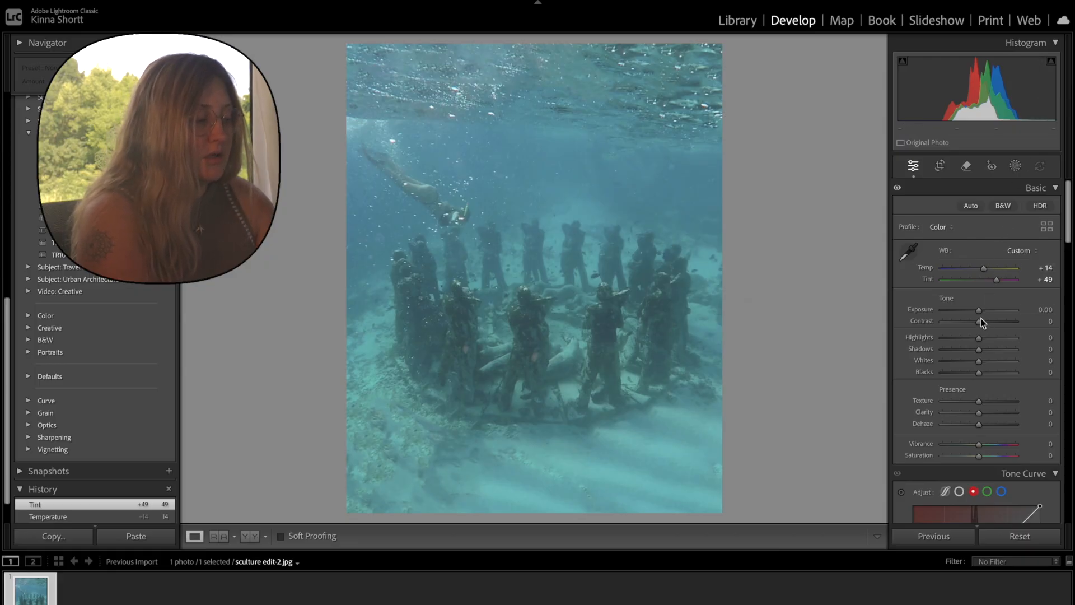
# Set Contrast to +100, Highlights to +3, Shadows to -21, Whites to -9 and Blacks to -33.
pyautogui.moveTo(980, 321); pyautogui.dragTo(1018, 325)
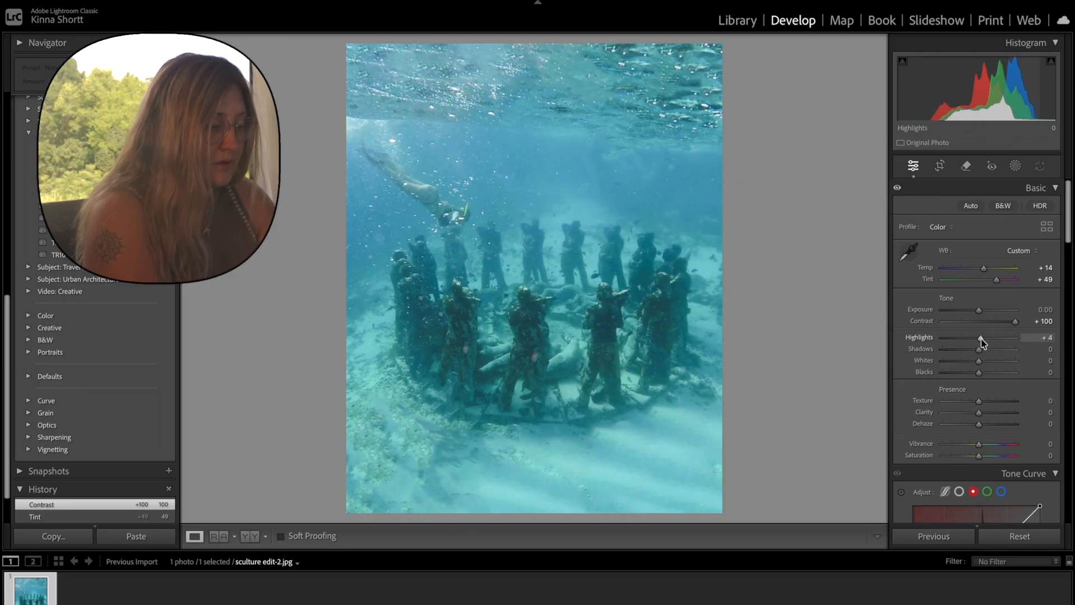
pyautogui.moveTo(983, 342)
pyautogui.mouseDown()
pyautogui.moveTo(945, 336)
pyautogui.moveTo(975, 336)
pyautogui.moveTo(985, 331)
pyautogui.moveTo(968, 329)
pyautogui.moveTo(981, 325)
pyautogui.moveTo(971, 353)
pyautogui.mouseUp()
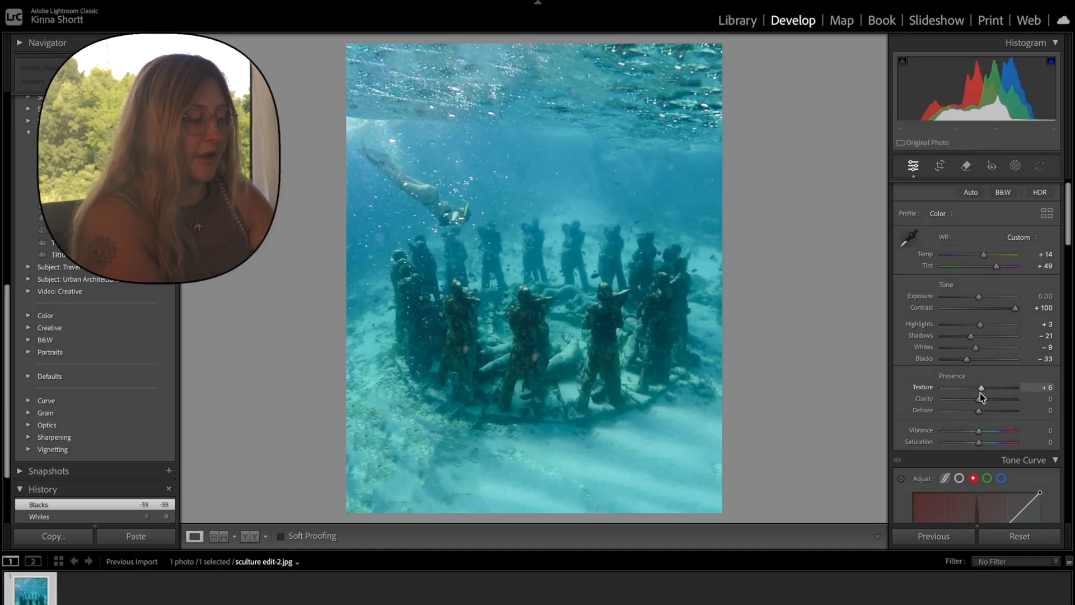
# Set Texture to +6, Clarity to +8, Dehaze to -1 and Vibrance to +3.
pyautogui.moveTo(981, 397); pyautogui.dragTo(983, 405)
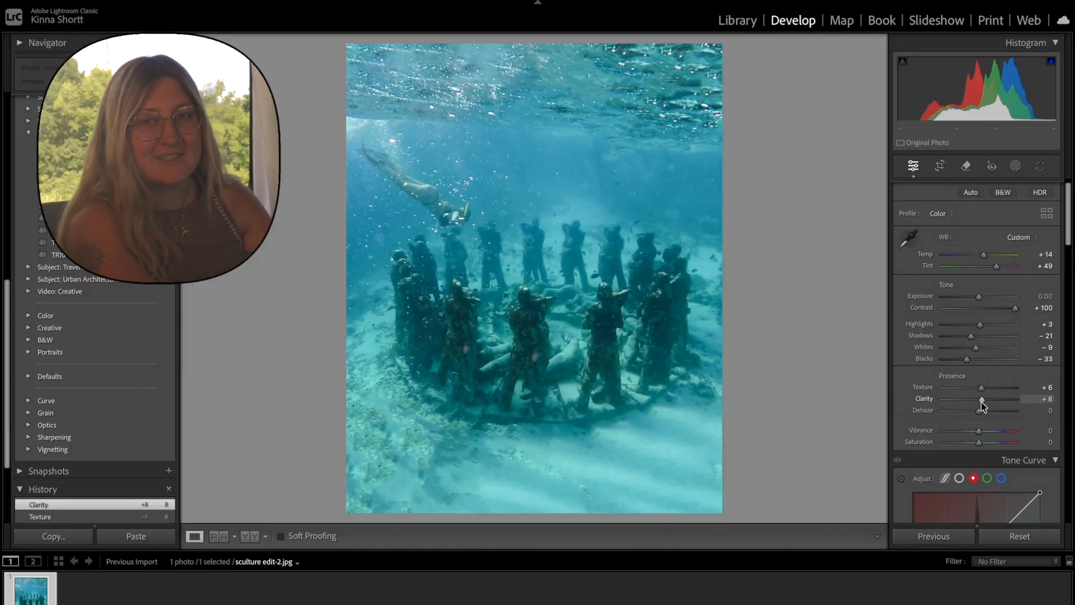
pyautogui.moveTo(980, 411); pyautogui.dragTo(978, 414)
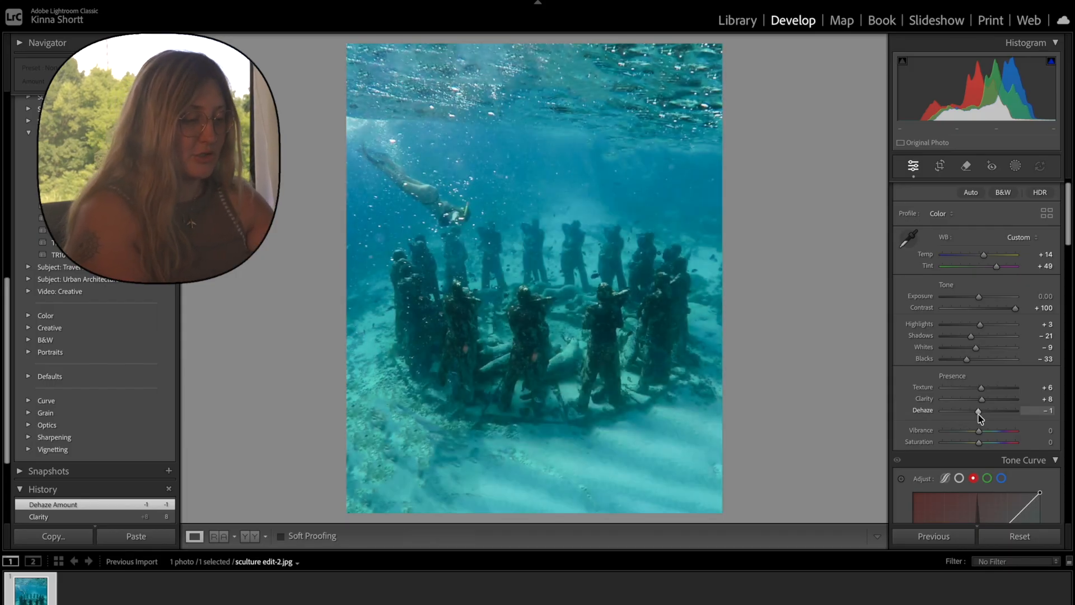
pyautogui.moveTo(980, 432)
pyautogui.mouseDown()
pyautogui.moveTo(988, 437)
pyautogui.moveTo(980, 433)
pyautogui.mouseUp()
# Add shadow, midtone and highlight points to the blue channel's tone curve, placing the midtone point at input 130, output 129.
pyautogui.scroll(-5, 981, 434)
pyautogui.click(1002, 327)
pyautogui.click(977, 403)
pyautogui.click(945, 437)
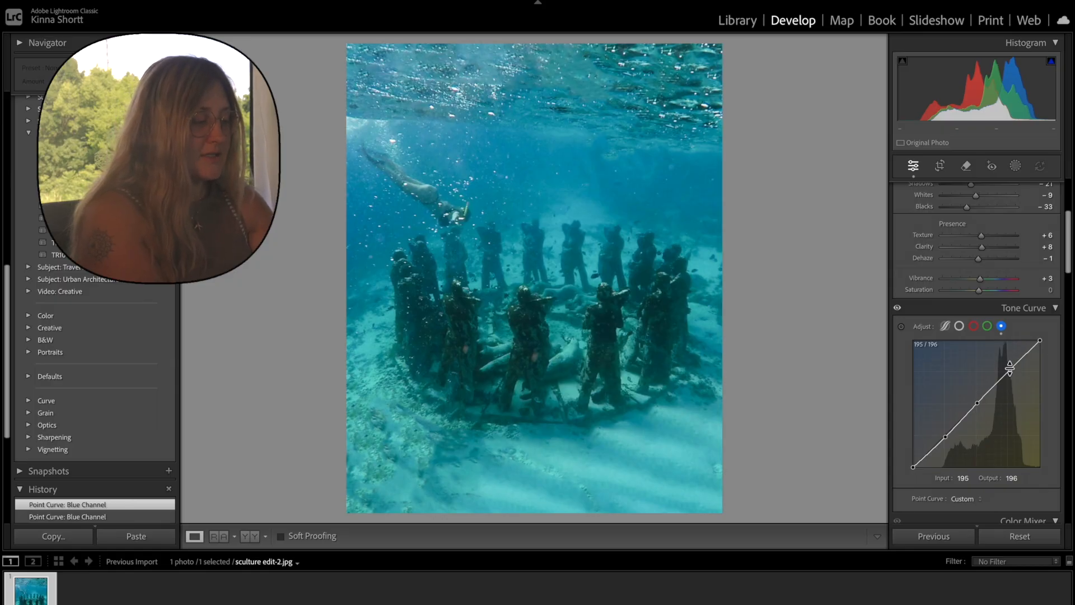
pyautogui.moveTo(977, 403); pyautogui.dragTo(977, 402)
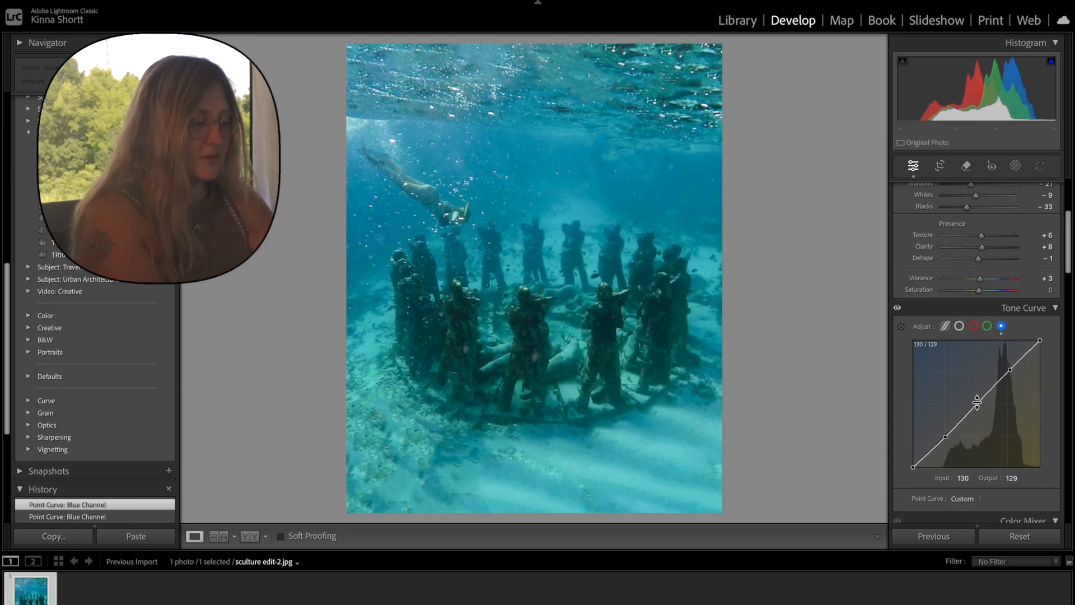
# In the Color Mixer, reduce blue saturation and luminance, and set aqua Saturation to -8 and Luminance to -5.
pyautogui.scroll(-5, 981, 390)
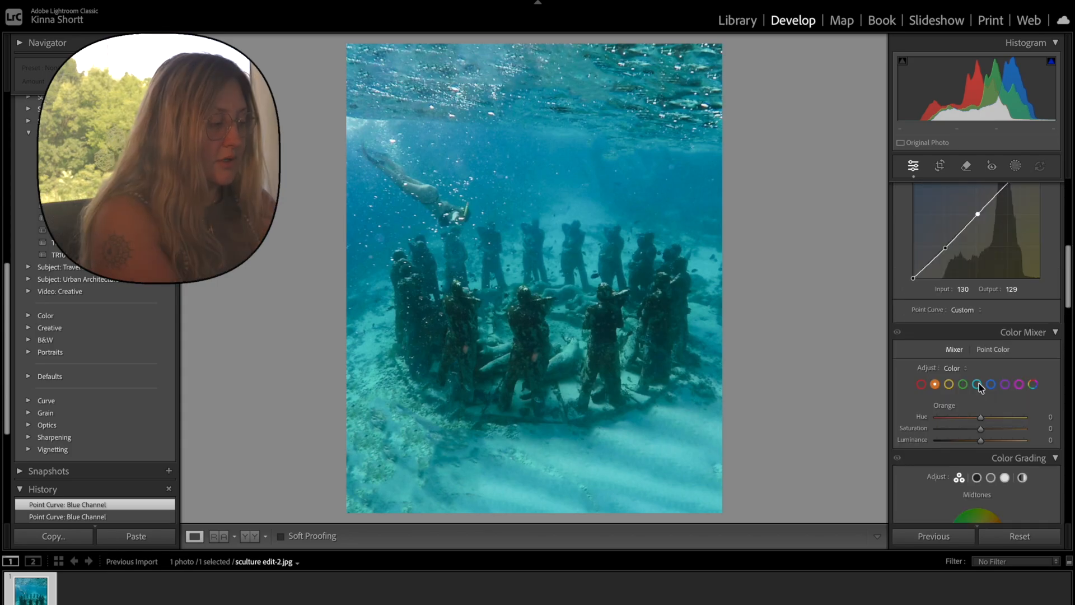
pyautogui.click(991, 384)
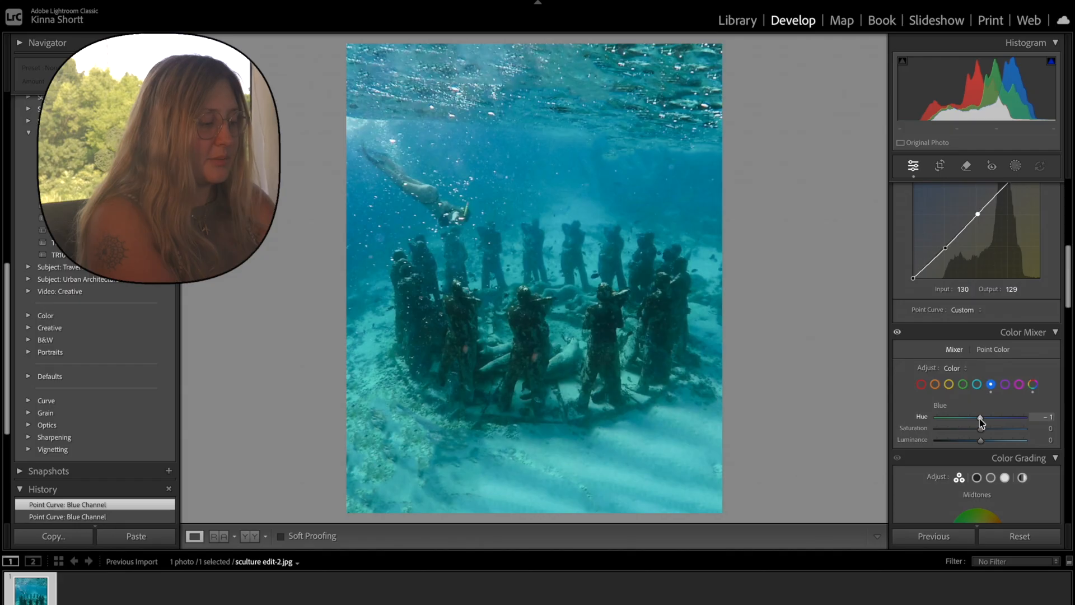
pyautogui.moveTo(980, 417); pyautogui.dragTo(973, 430)
pyautogui.moveTo(980, 440)
pyautogui.mouseDown()
pyautogui.moveTo(977, 429)
pyautogui.moveTo(993, 442)
pyautogui.moveTo(979, 441)
pyautogui.mouseUp()
pyautogui.click(977, 385)
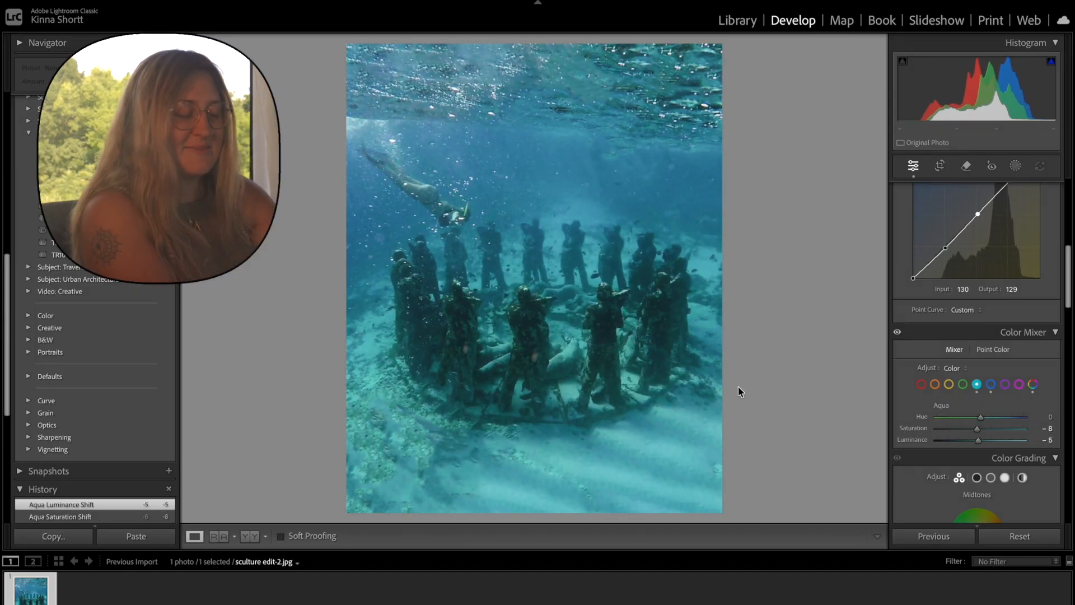
# Colour-grade the shadows toward blue at hue 219 and the highlights toward orange at hue 34.
pyautogui.scroll(-4, 940, 459)
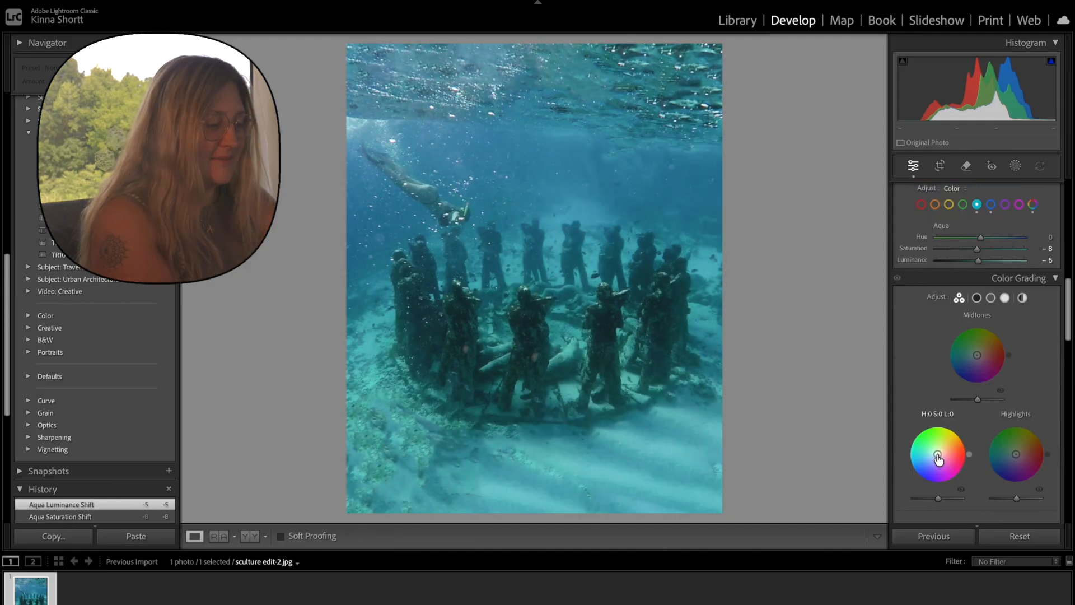
pyautogui.moveTo(938, 454); pyautogui.dragTo(935, 457)
pyautogui.moveTo(1016, 454); pyautogui.dragTo(1023, 450)
# Set Temp to +16 and refine the Color Mixer's blues to Hue +16, Saturation -16 and Luminance 0.
pyautogui.scroll(12, 989, 319)
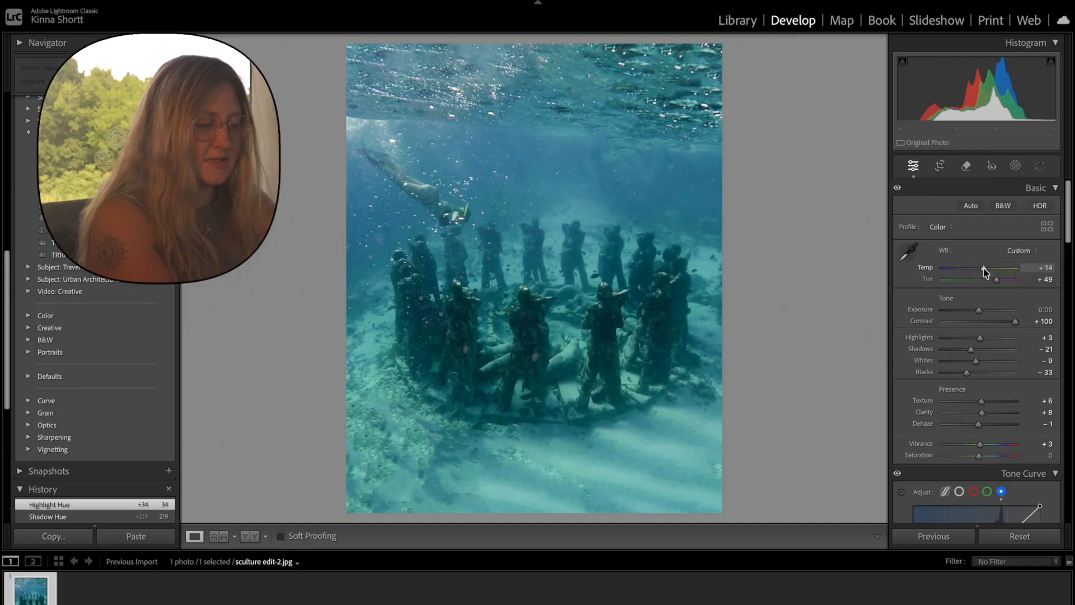
pyautogui.moveTo(986, 273); pyautogui.dragTo(987, 273)
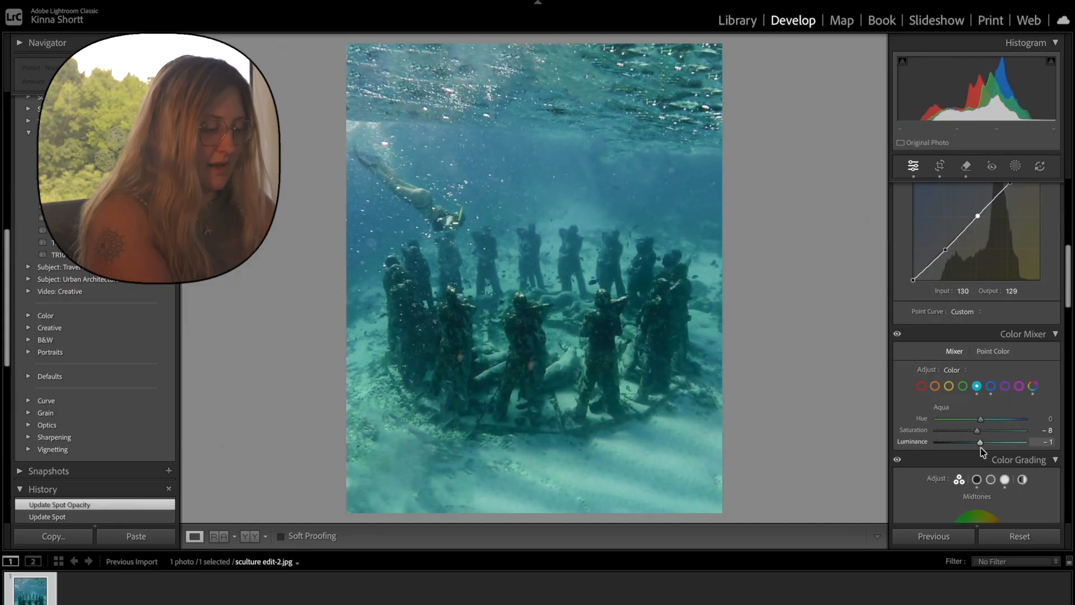
pyautogui.moveTo(980, 448); pyautogui.dragTo(994, 448)
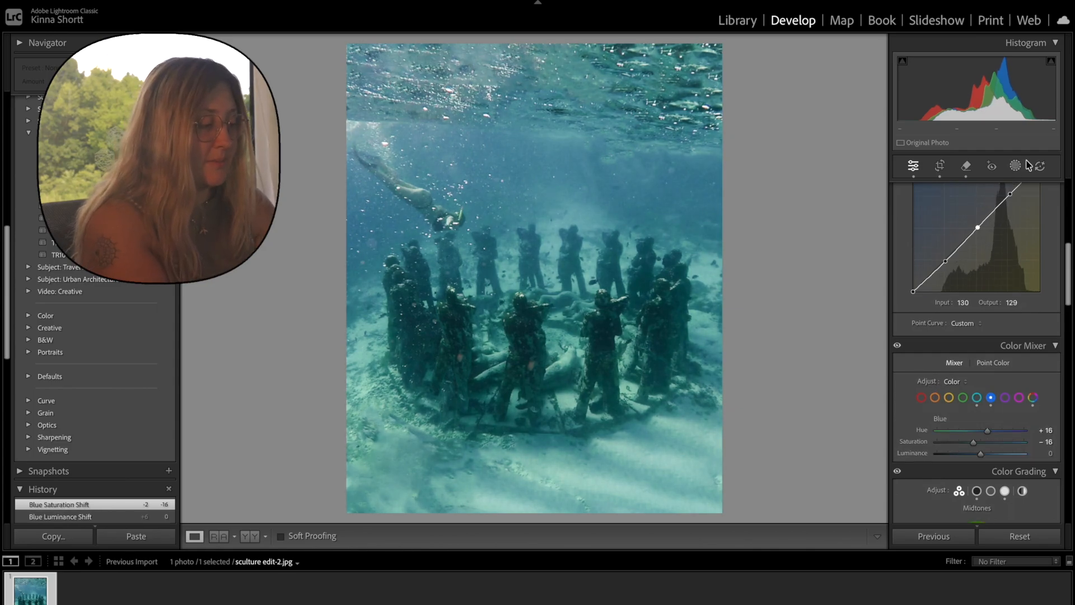
# Add a radial gradient mask and centre it over the ring of underwater sculptures.
pyautogui.click(1015, 166)
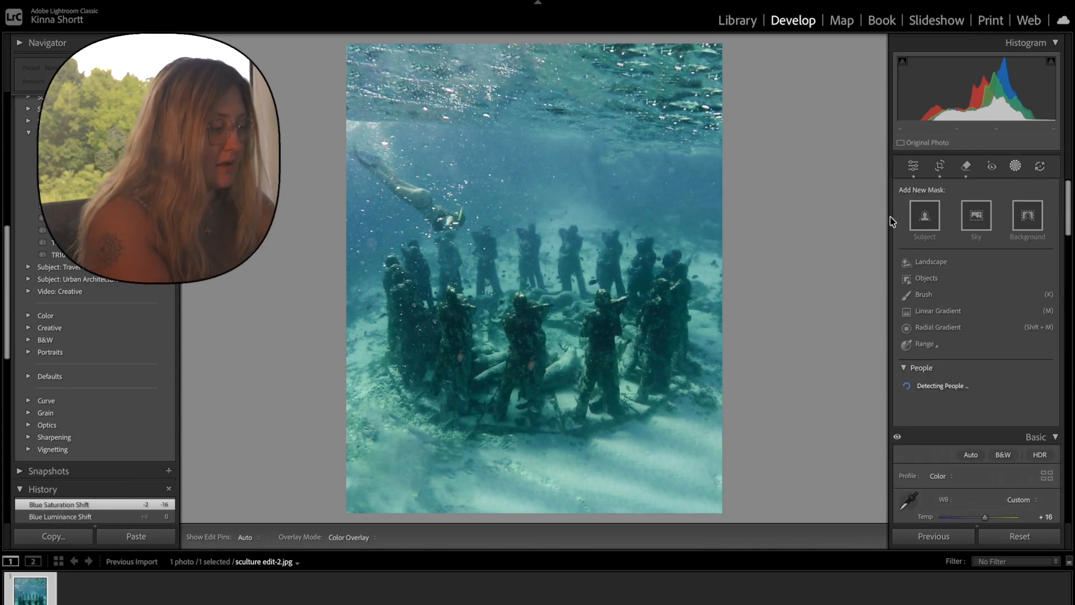
pyautogui.click(935, 329)
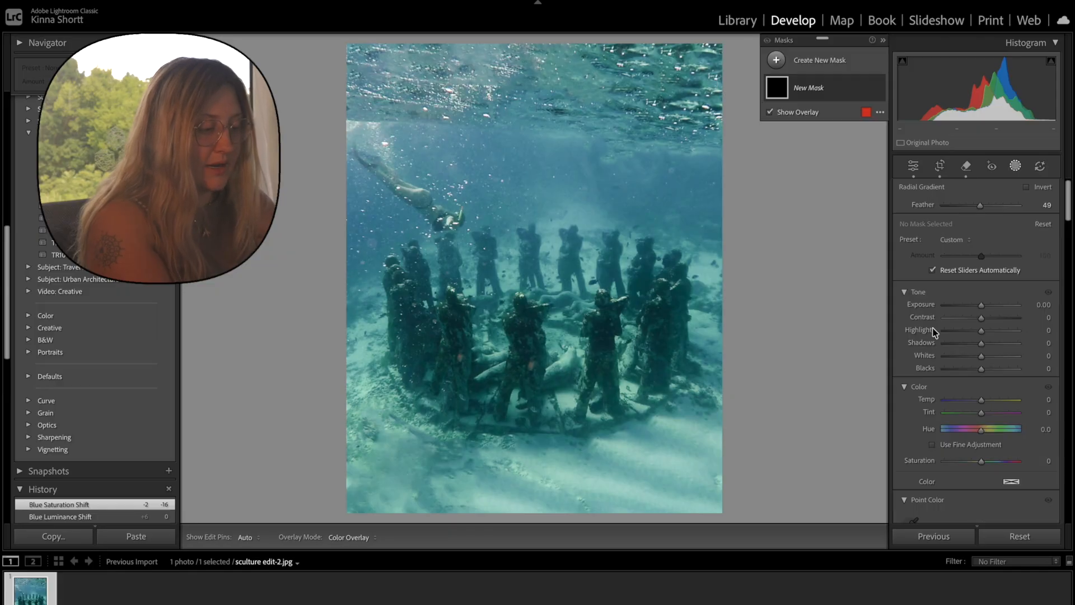
pyautogui.moveTo(442, 211); pyautogui.dragTo(495, 256)
pyautogui.moveTo(455, 222); pyautogui.dragTo(531, 305)
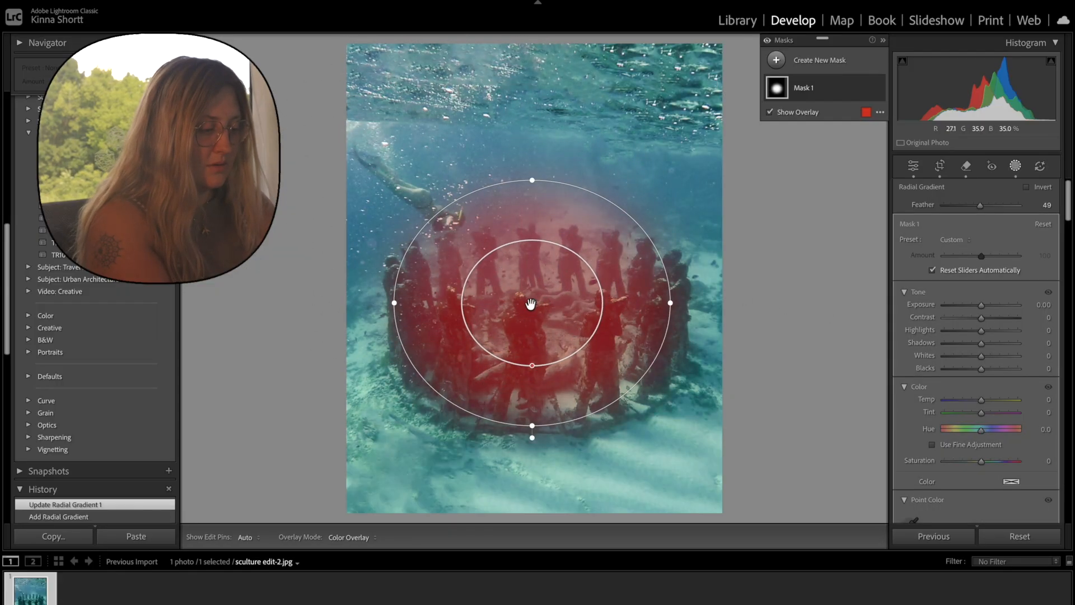
# Enlarge the radial mask to cover the whole sculpture ring, set its Exposure to 0.18 and raise its Contrast.
pyautogui.moveTo(532, 178); pyautogui.dragTo(535, 167)
pyautogui.moveTo(671, 303); pyautogui.dragTo(700, 303)
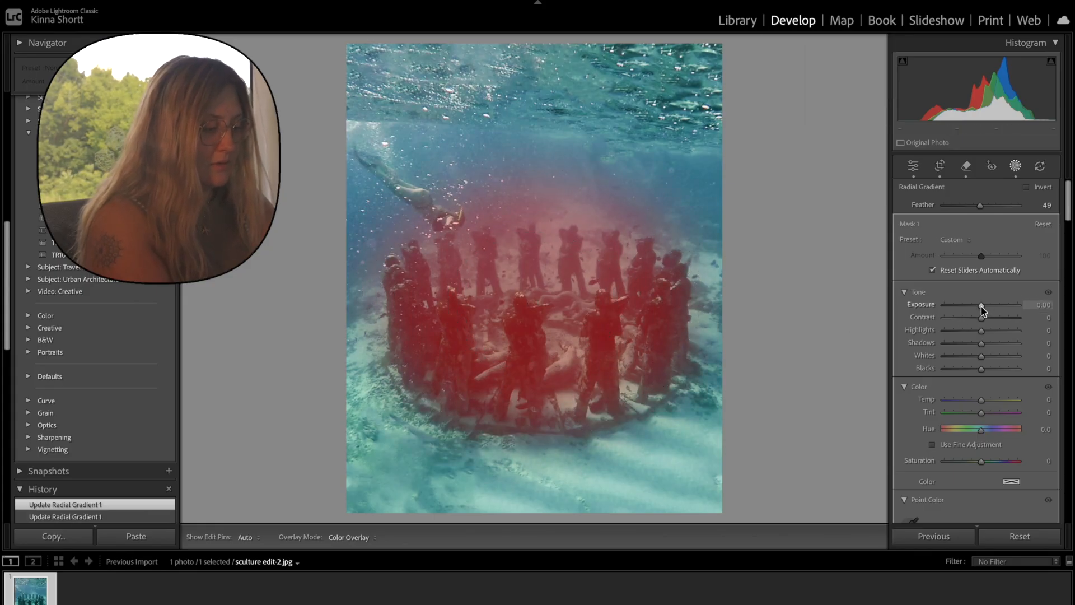
pyautogui.moveTo(981, 306); pyautogui.dragTo(984, 311)
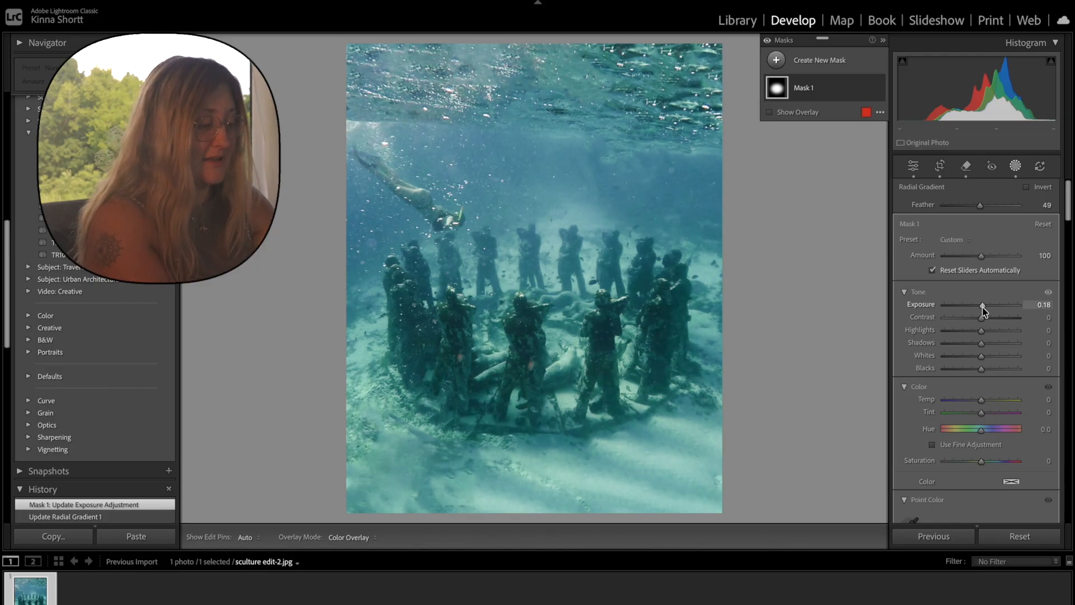
pyautogui.moveTo(982, 318); pyautogui.dragTo(987, 317)
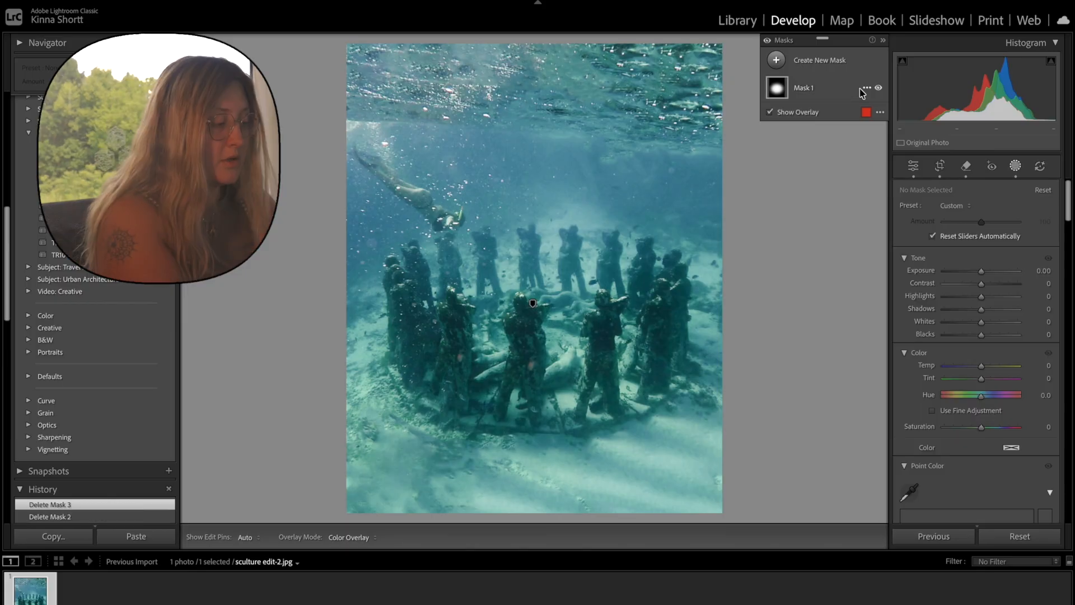
# Duplicate and invert the sculpture mask, widen it with Feather 23, and darken the surroundings to Exposure -0.36.
pyautogui.click(867, 90)
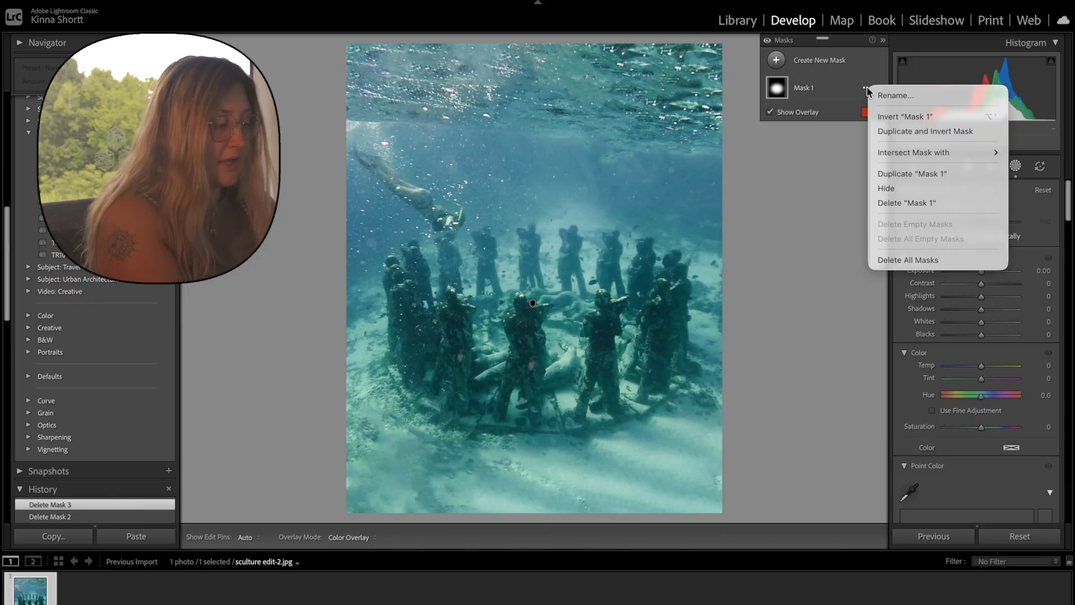
pyautogui.click(903, 133)
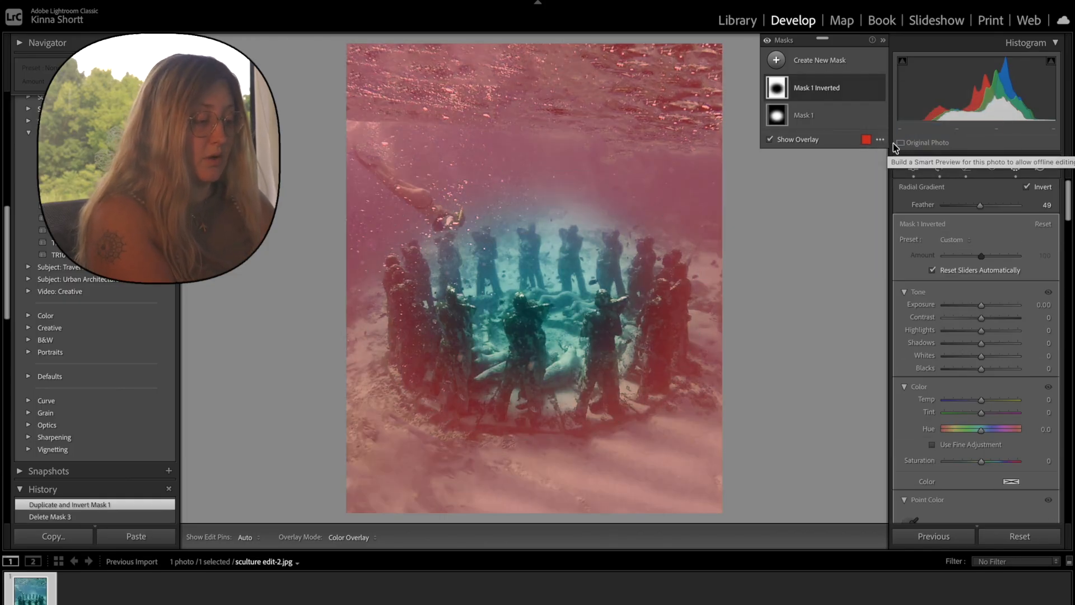
pyautogui.moveTo(538, 372); pyautogui.dragTo(538, 408)
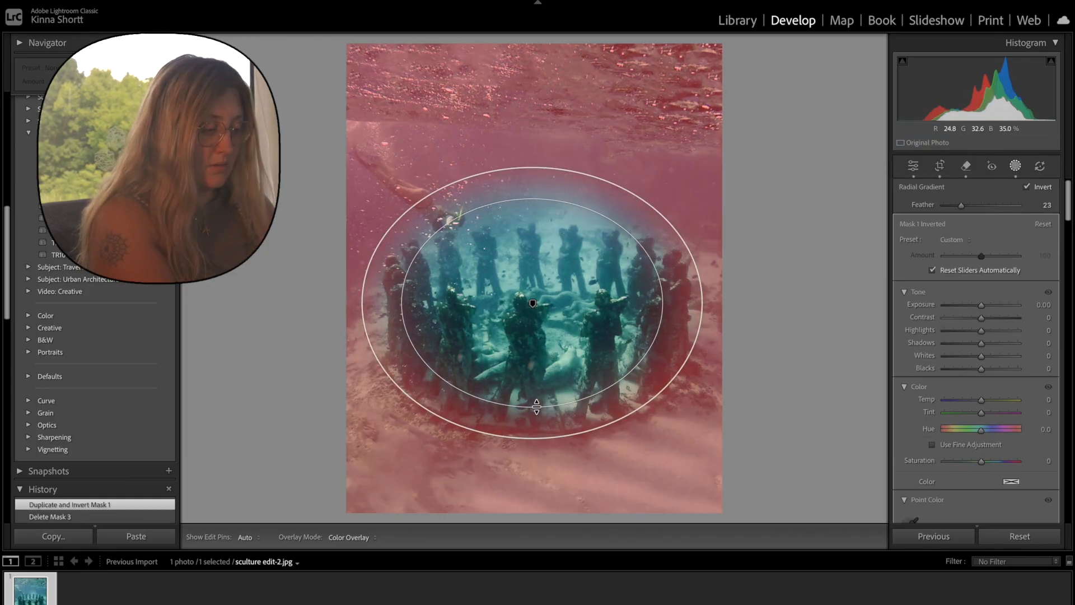
pyautogui.moveTo(703, 303); pyautogui.dragTo(721, 304)
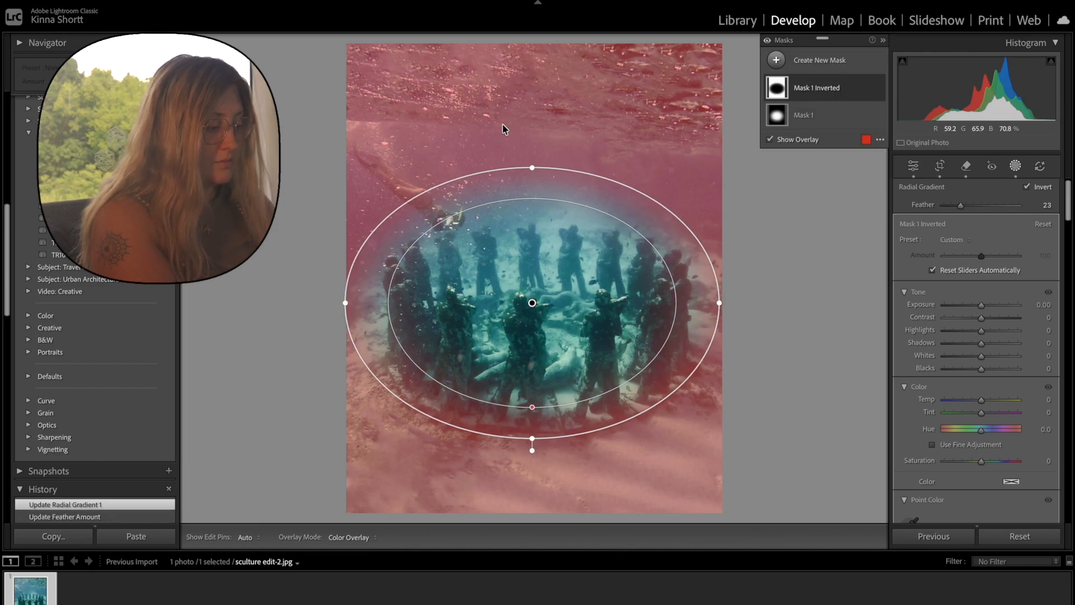
pyautogui.moveTo(982, 305); pyautogui.dragTo(981, 335)
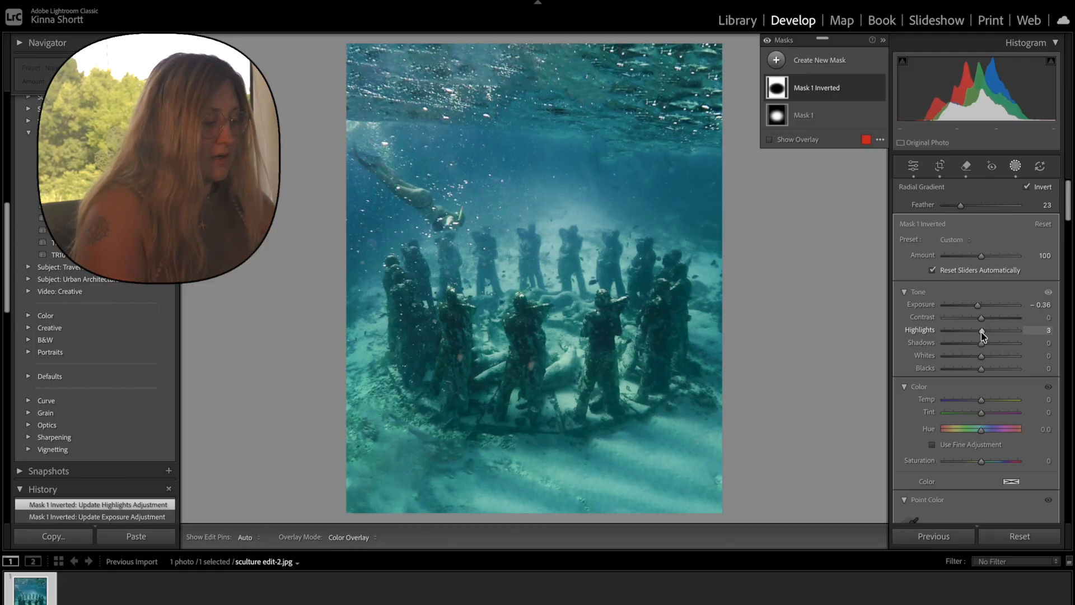
pyautogui.click(1015, 166)
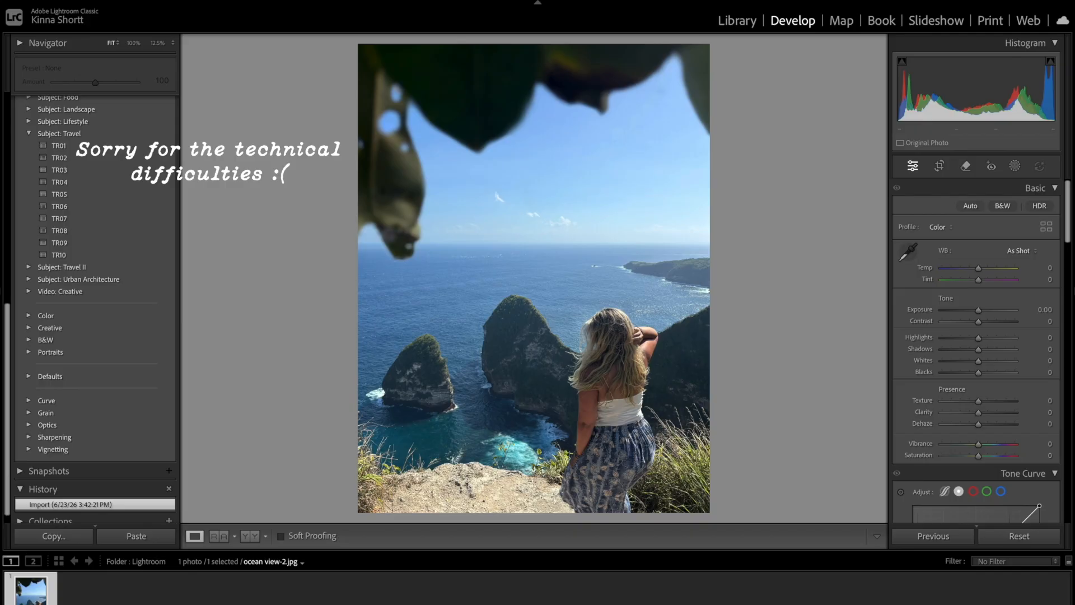
# Set the ocean view photo's Temp to +8, Exposure +0.10, Highlights -100, Shadows +21, Whites +13, Blacks -17 and Vibrance +10.
pyautogui.moveTo(978, 268); pyautogui.dragTo(982, 273)
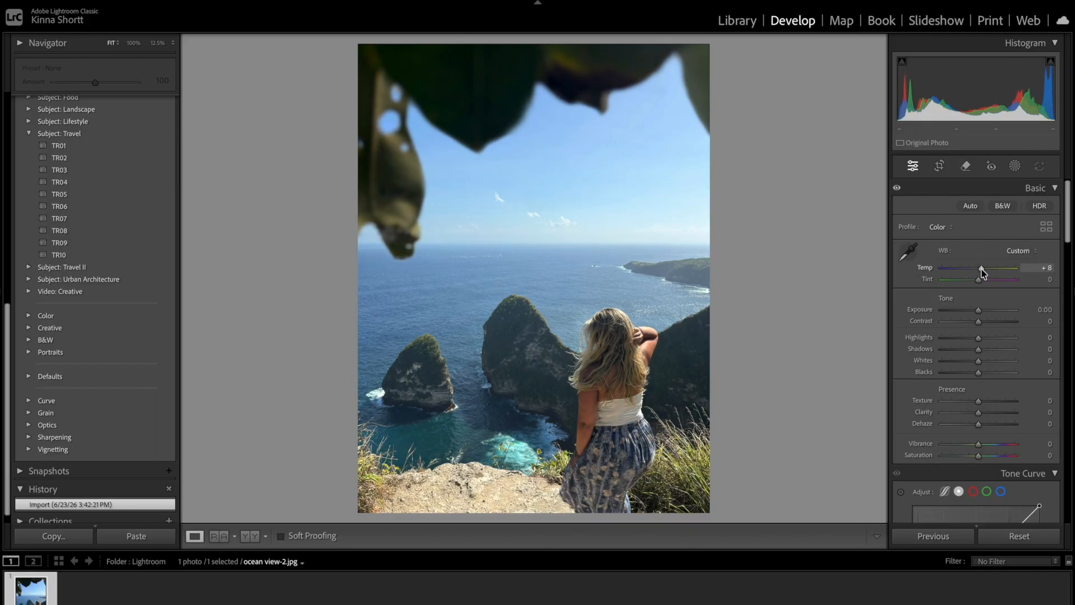
pyautogui.moveTo(978, 309); pyautogui.dragTo(899, 335)
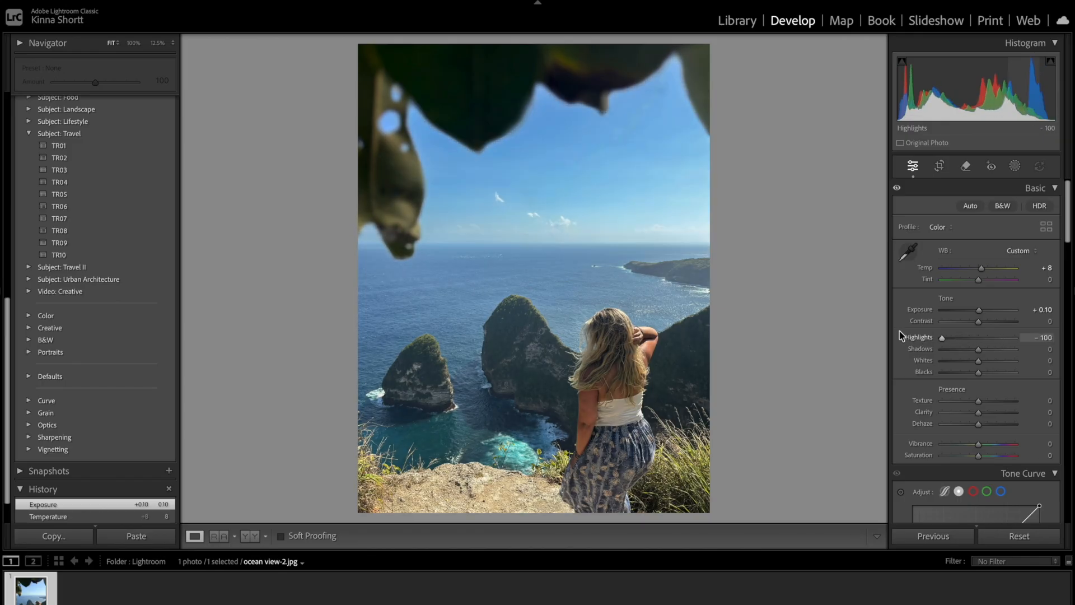
pyautogui.moveTo(978, 350)
pyautogui.mouseDown()
pyautogui.moveTo(991, 358)
pyautogui.moveTo(984, 363)
pyautogui.mouseUp()
pyautogui.moveTo(979, 372); pyautogui.dragTo(975, 375)
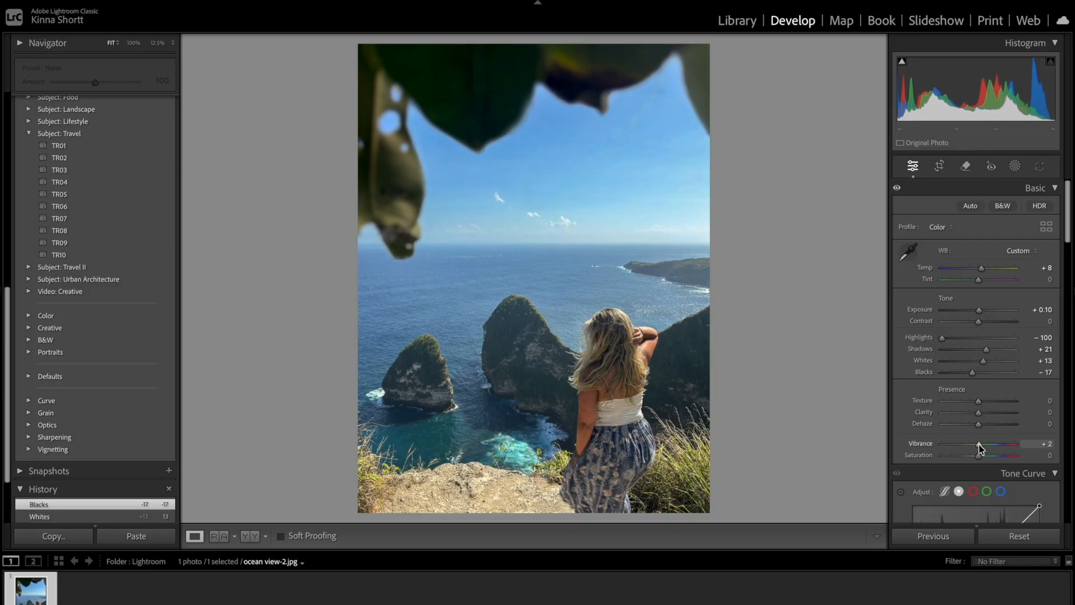
pyautogui.moveTo(983, 448); pyautogui.dragTo(983, 446)
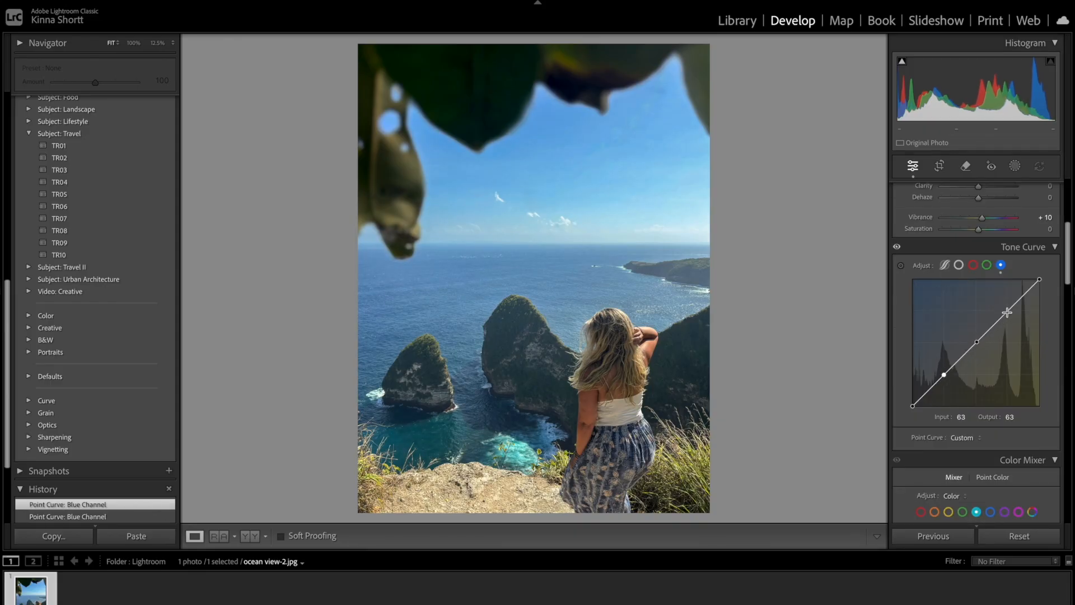
# Shape the blue channel point curve, lifting the shadows slightly and lowering the highlights to Input 188, Output 186.
pyautogui.click(1007, 312)
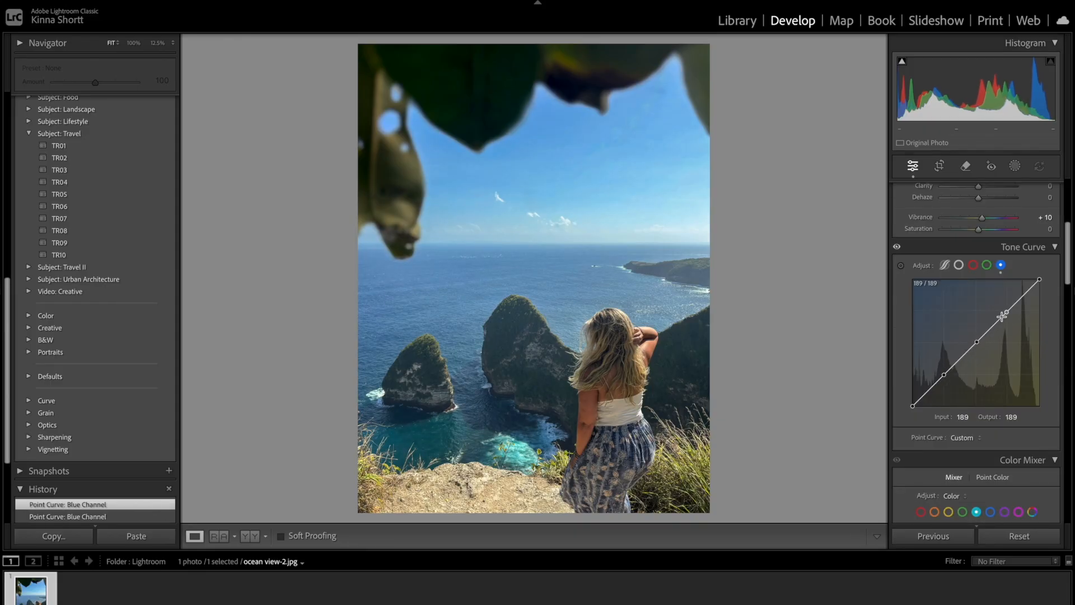
pyautogui.click(935, 385)
pyautogui.click(923, 396)
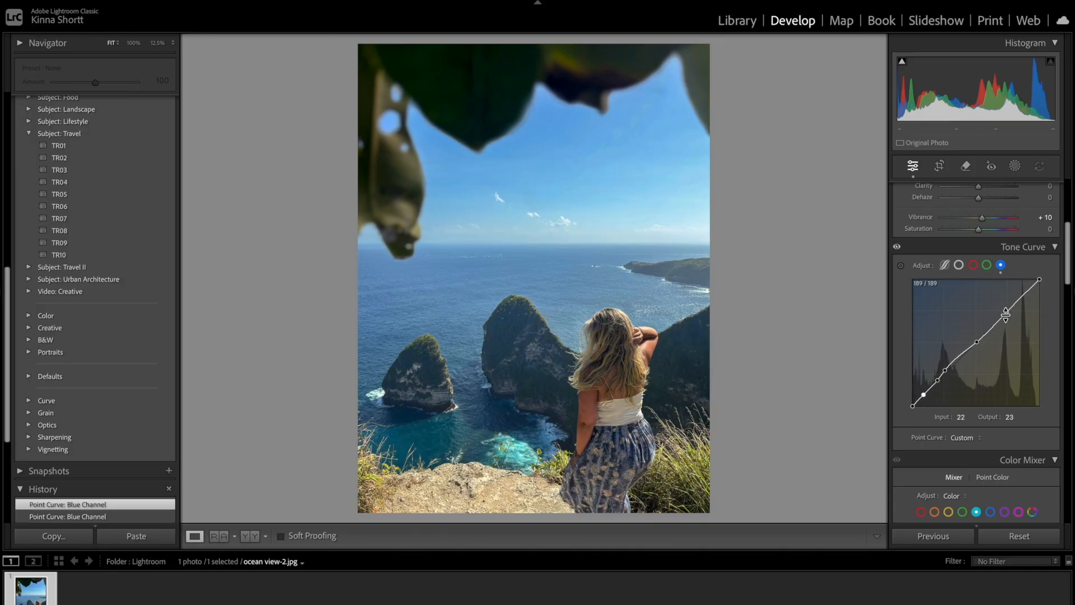
pyautogui.moveTo(1006, 312); pyautogui.dragTo(1006, 313)
# In the Color Mixer, set aqua Hue to +17, blue Hue to -8 and blue Saturation to +2, and reduce blue Luminance.
pyautogui.moveTo(981, 351); pyautogui.dragTo(987, 352)
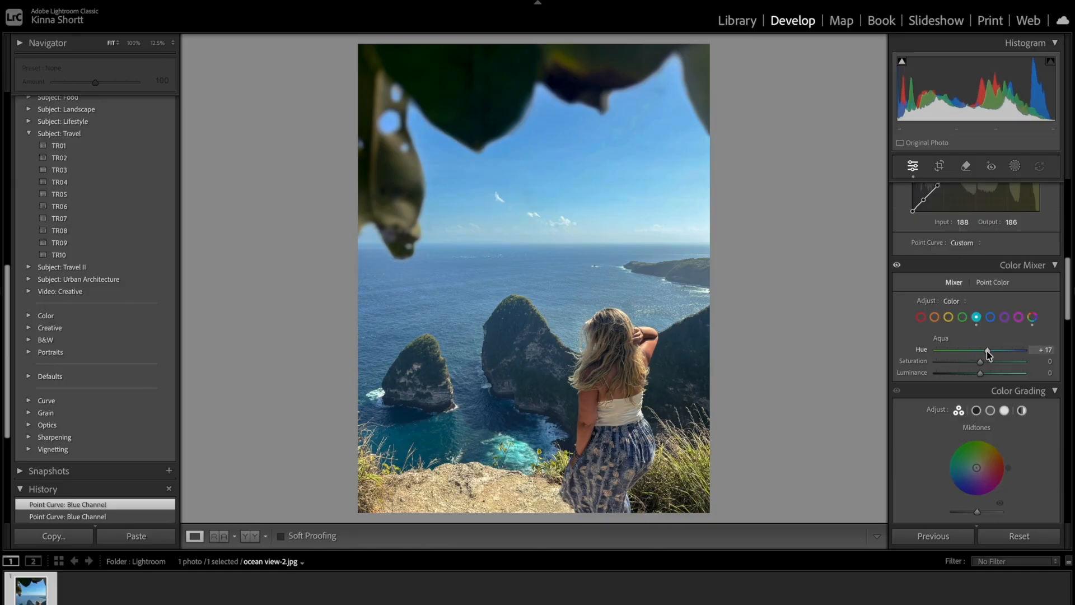
pyautogui.click(990, 317)
pyautogui.moveTo(980, 350); pyautogui.dragTo(977, 351)
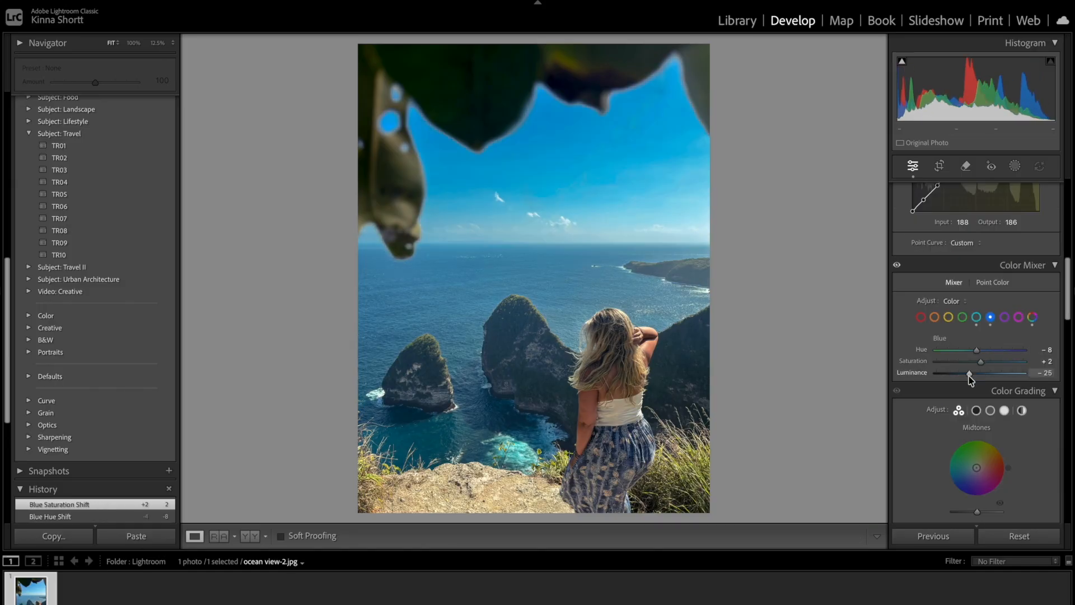
pyautogui.moveTo(980, 361); pyautogui.dragTo(958, 377)
pyautogui.scroll(10, 963, 379)
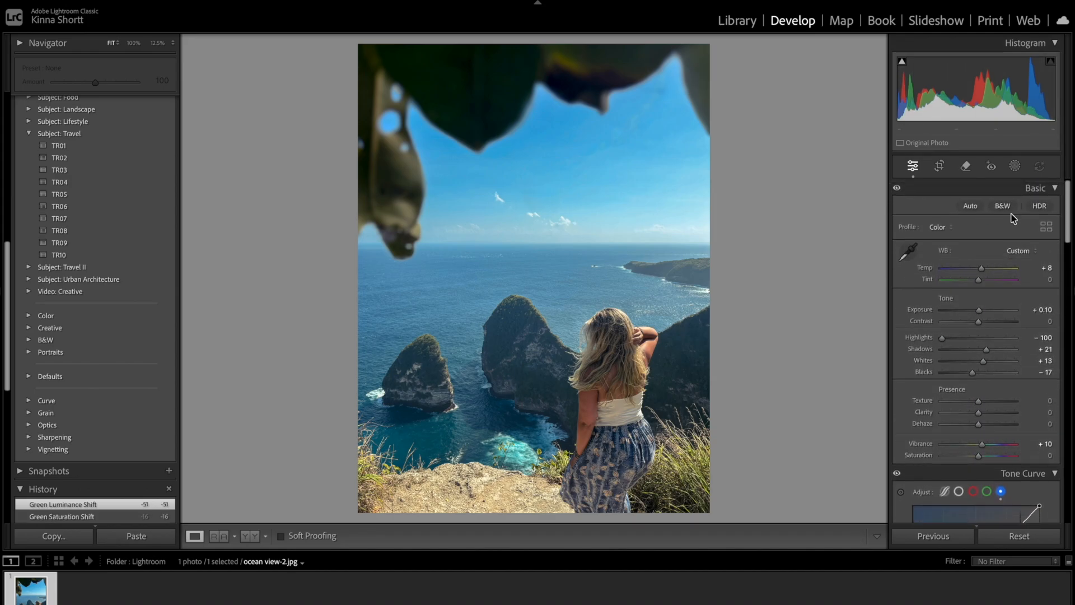
# Create an Entire Person mask of the woman and subtract the spill along her outline with a brush.
pyautogui.click(1016, 167)
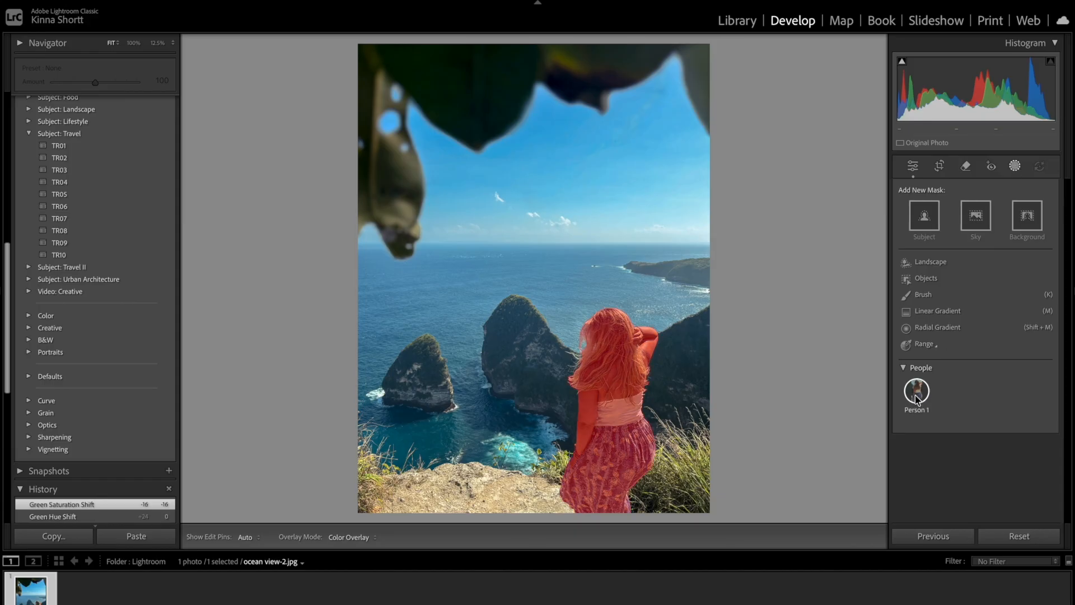
pyautogui.click(917, 396)
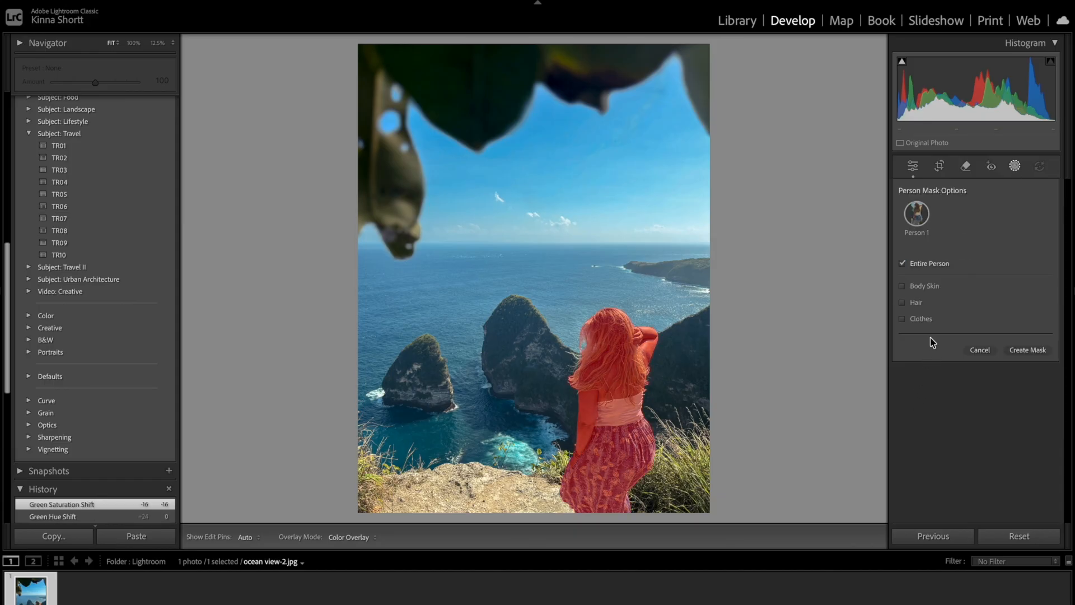
pyautogui.click(644, 340)
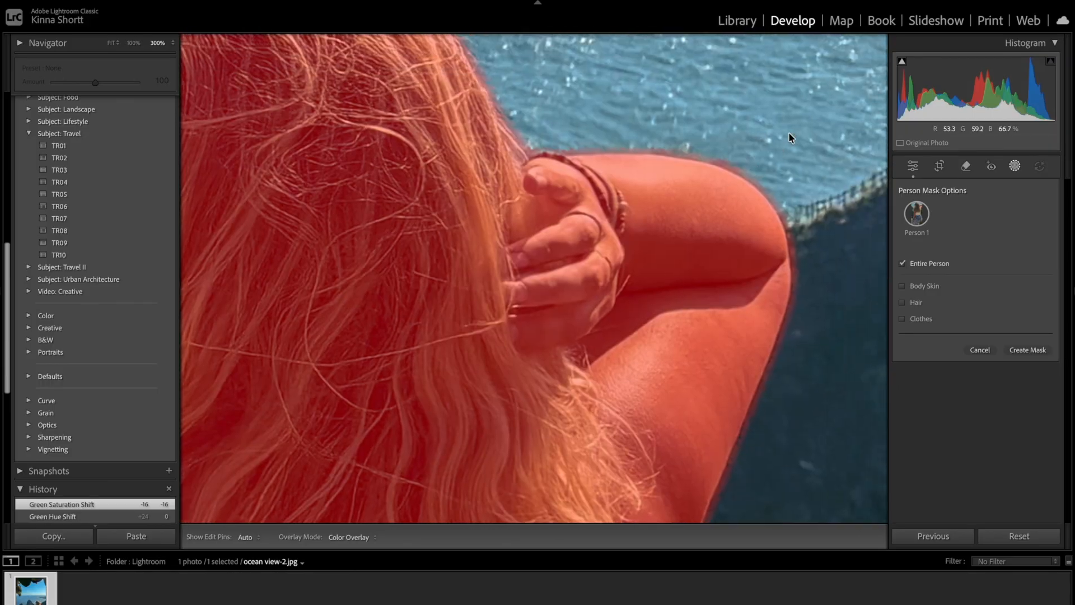
pyautogui.click(1027, 350)
pyautogui.click(847, 129)
pyautogui.click(859, 194)
pyautogui.press('h')
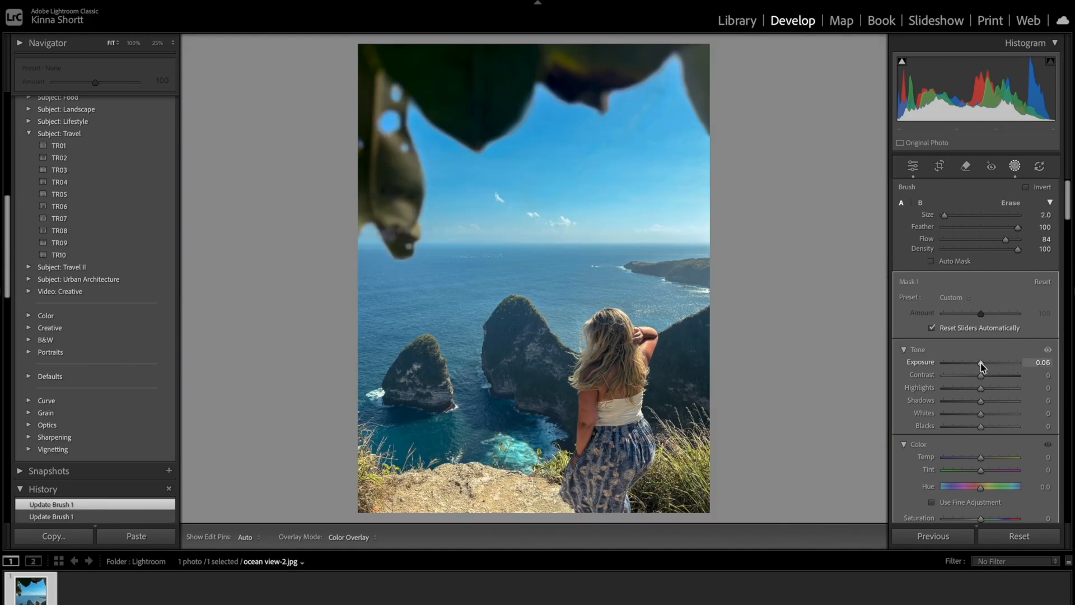
# Brighten and warm the woman's mask with Exposure 0.29, Contrast -4, Highlights 23, Whites 15 and Temp 6.
pyautogui.moveTo(982, 364); pyautogui.dragTo(984, 367)
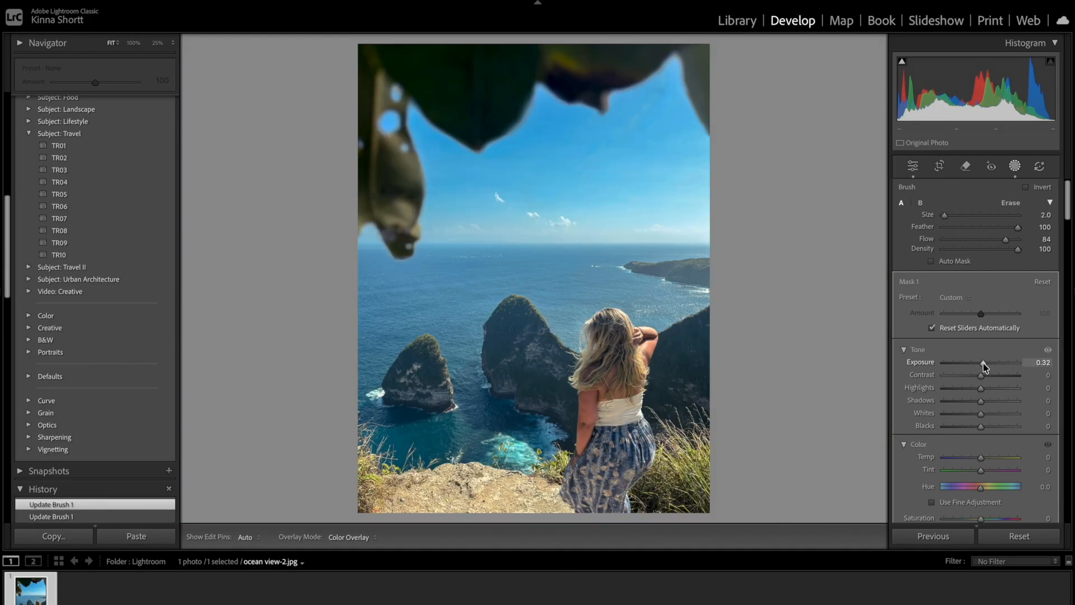
pyautogui.moveTo(980, 376); pyautogui.dragTo(976, 379)
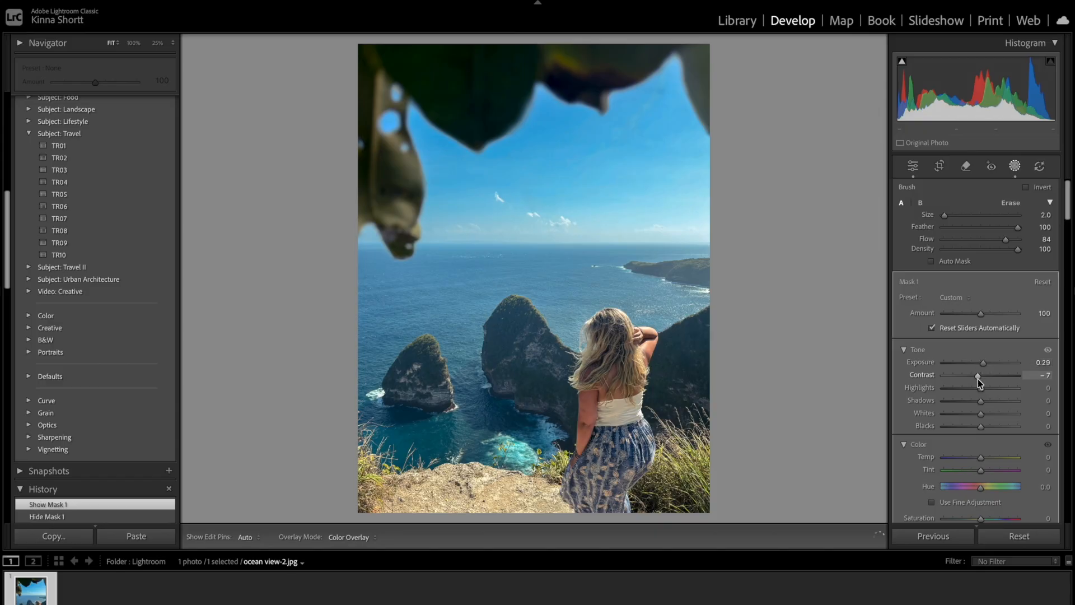
pyautogui.moveTo(981, 439); pyautogui.dragTo(986, 446)
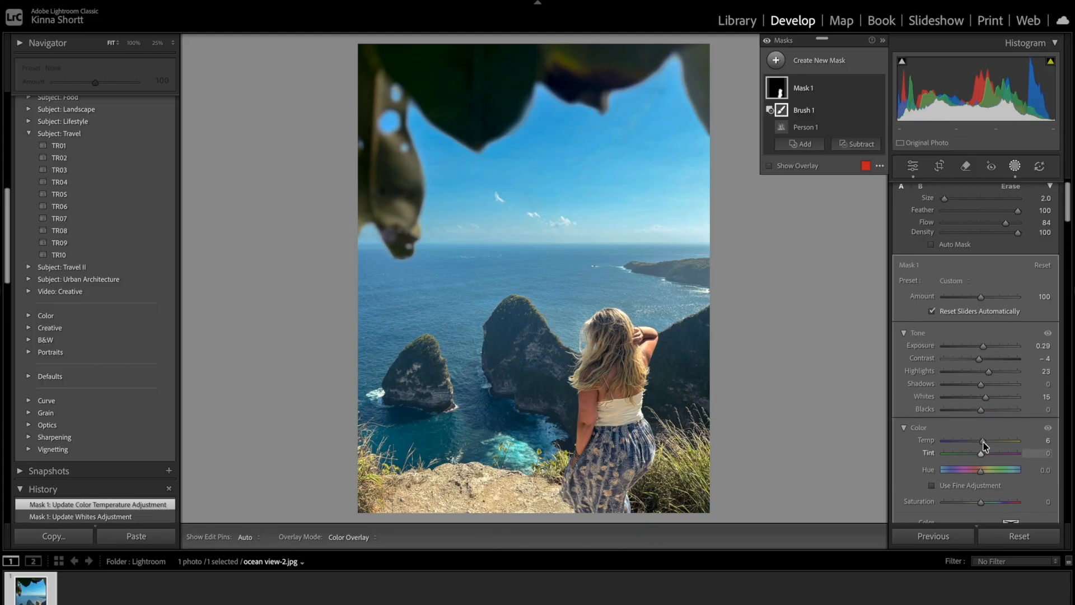
pyautogui.click(800, 127)
# Add a people mask covering only the woman's hair and set its Saturation to -23.
pyautogui.click(776, 61)
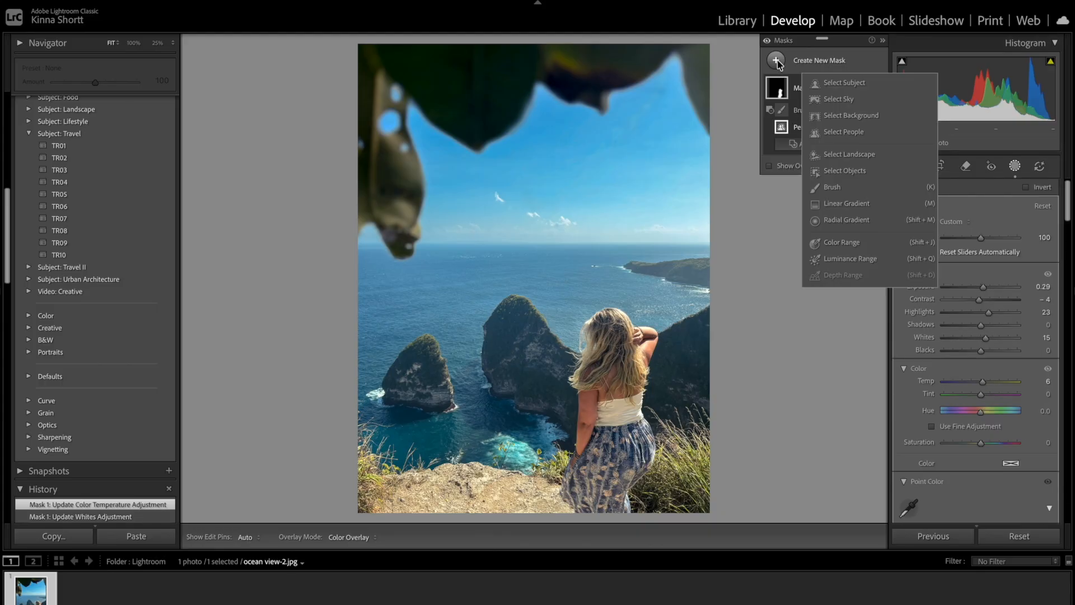
pyautogui.click(844, 131)
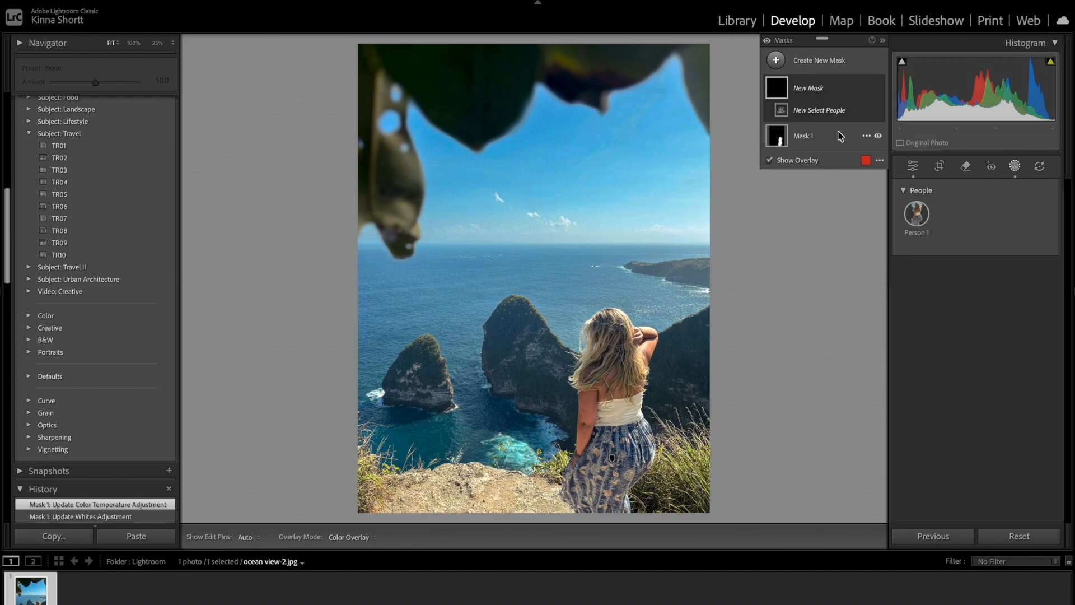
pyautogui.click(911, 213)
pyautogui.click(919, 270)
pyautogui.click(903, 302)
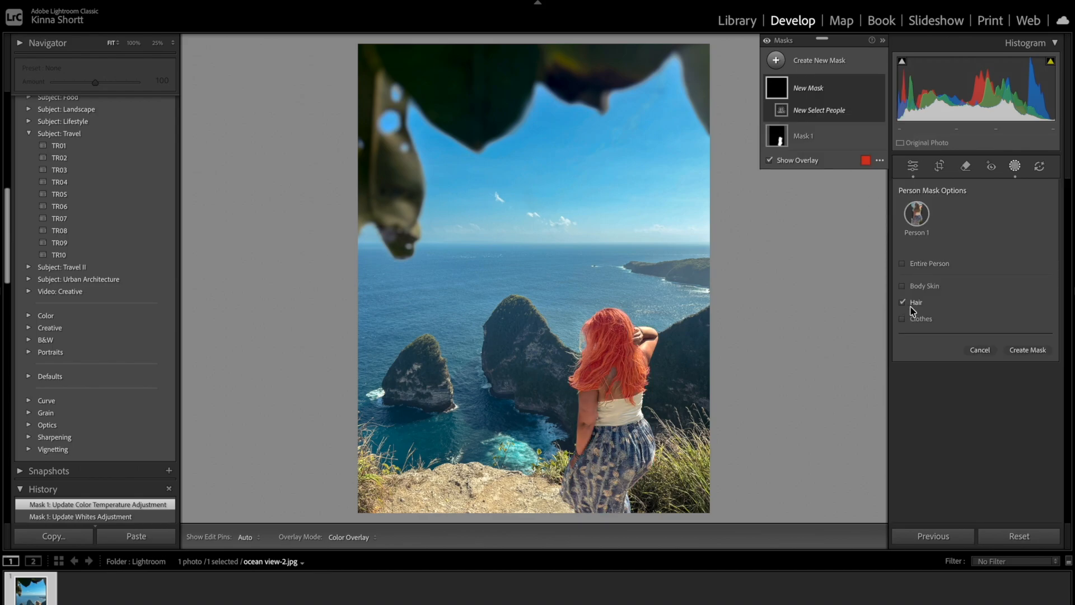
pyautogui.click(1015, 350)
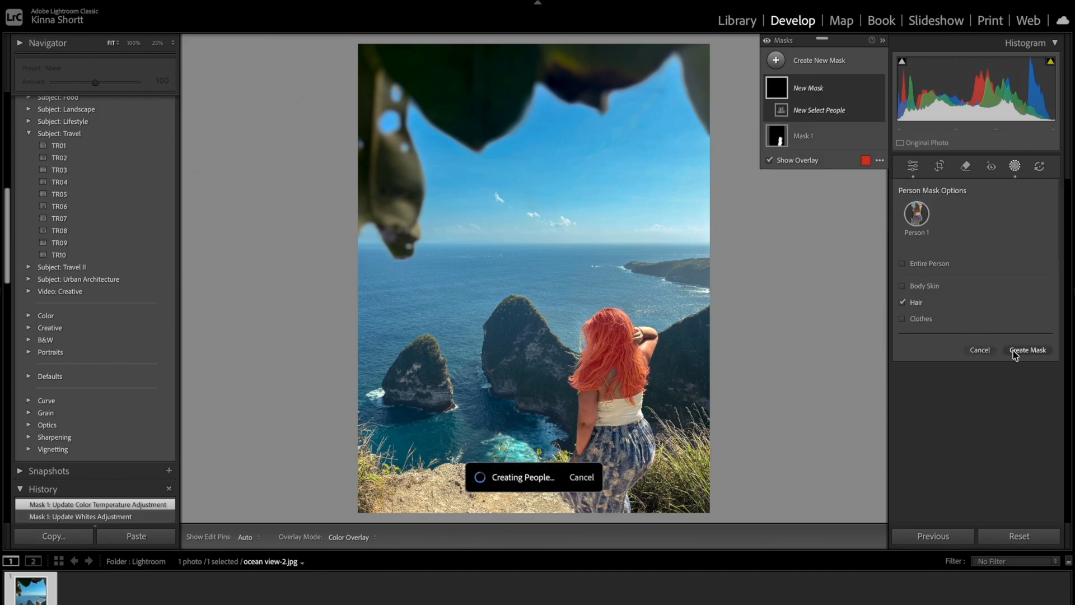
pyautogui.moveTo(980, 442); pyautogui.dragTo(971, 445)
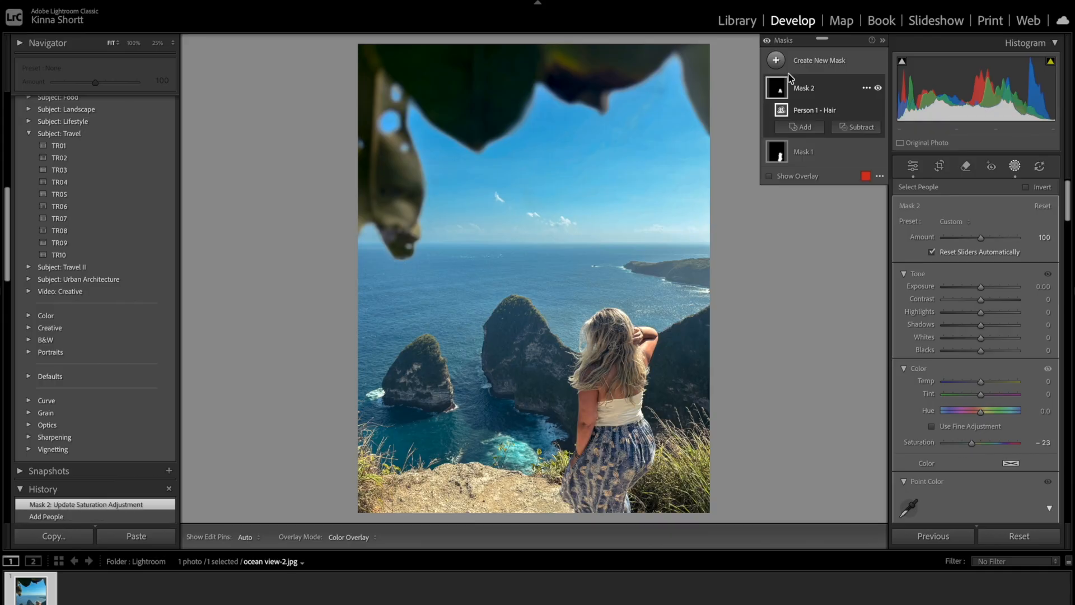
# Darken the rocky foreground with a linear gradient mask rising from the photo's lower edge, and delete the extra Mask 4.
pyautogui.click(776, 60)
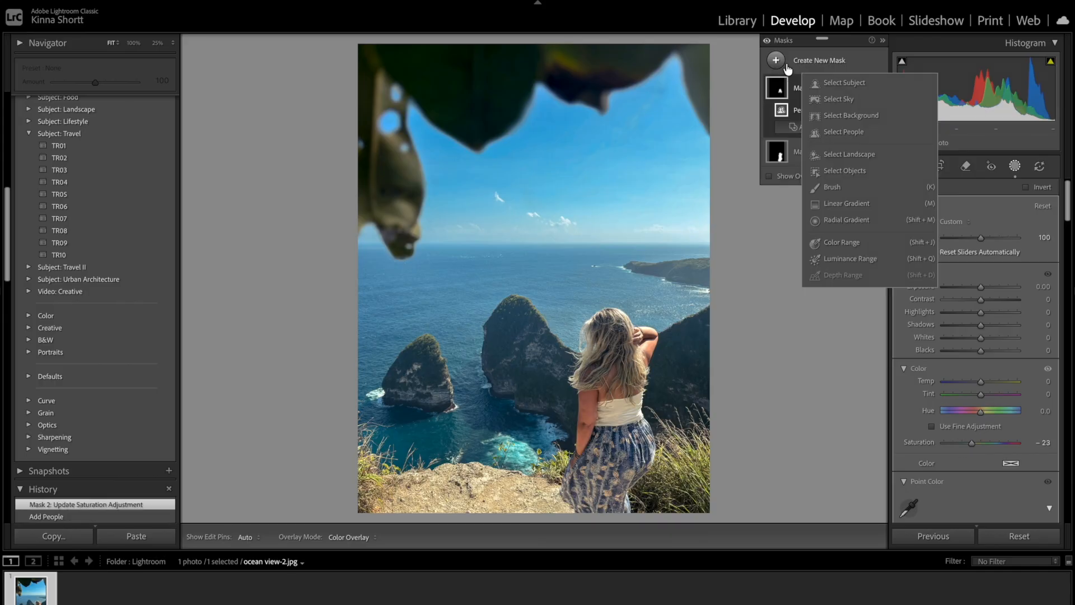
pyautogui.click(847, 204)
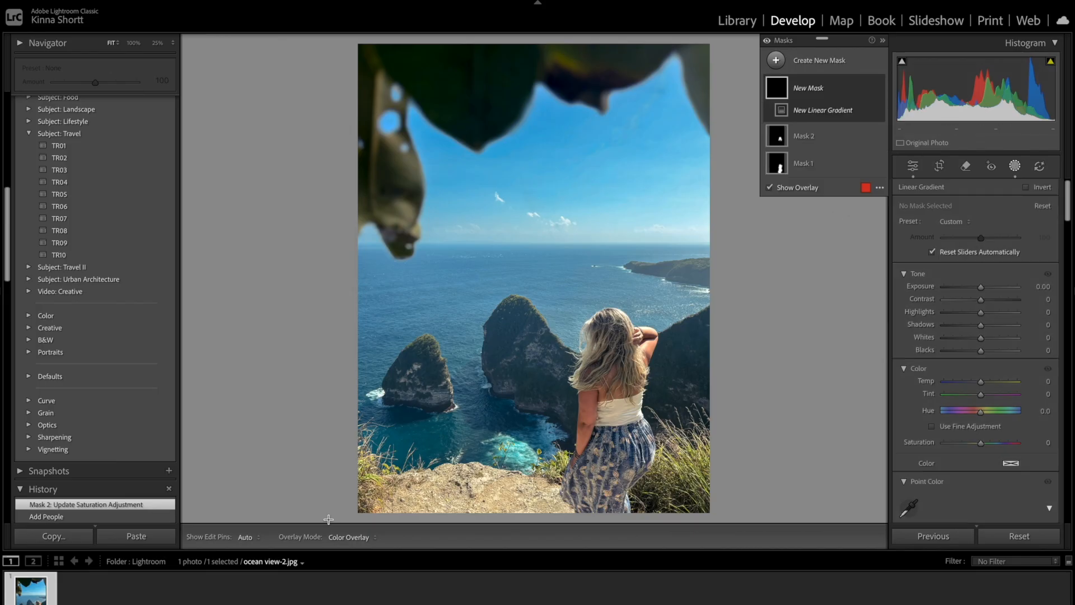
pyautogui.moveTo(335, 513); pyautogui.dragTo(385, 346)
pyautogui.moveTo(981, 287); pyautogui.dragTo(970, 293)
pyautogui.press('Delete')
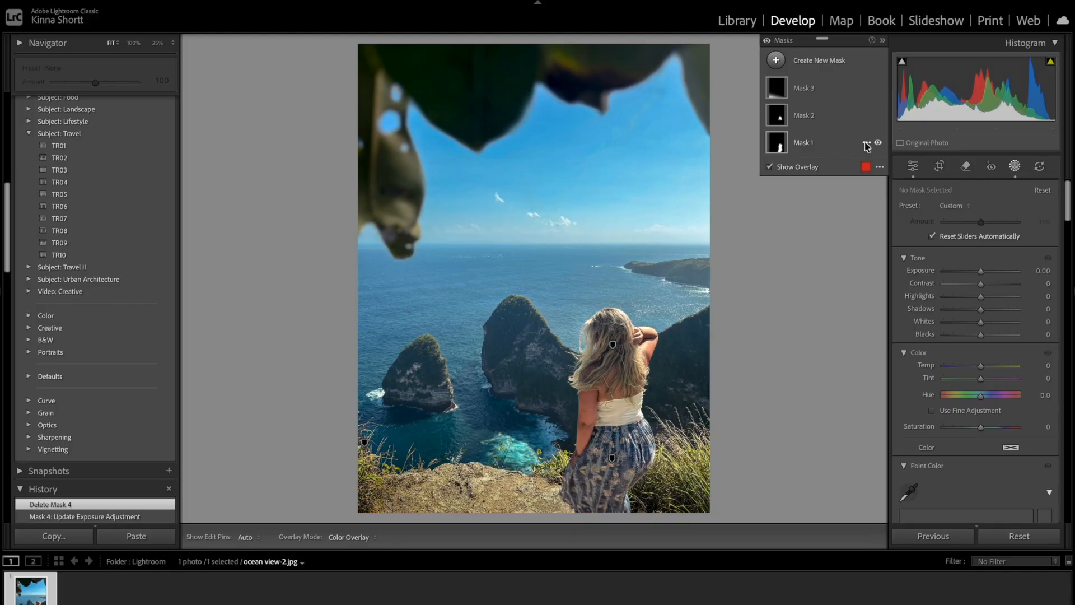
# Duplicate and invert the woman's mask, setting Exposure to -0.09, Temp to -4 and Tint to 9 for her surroundings.
pyautogui.click(867, 144)
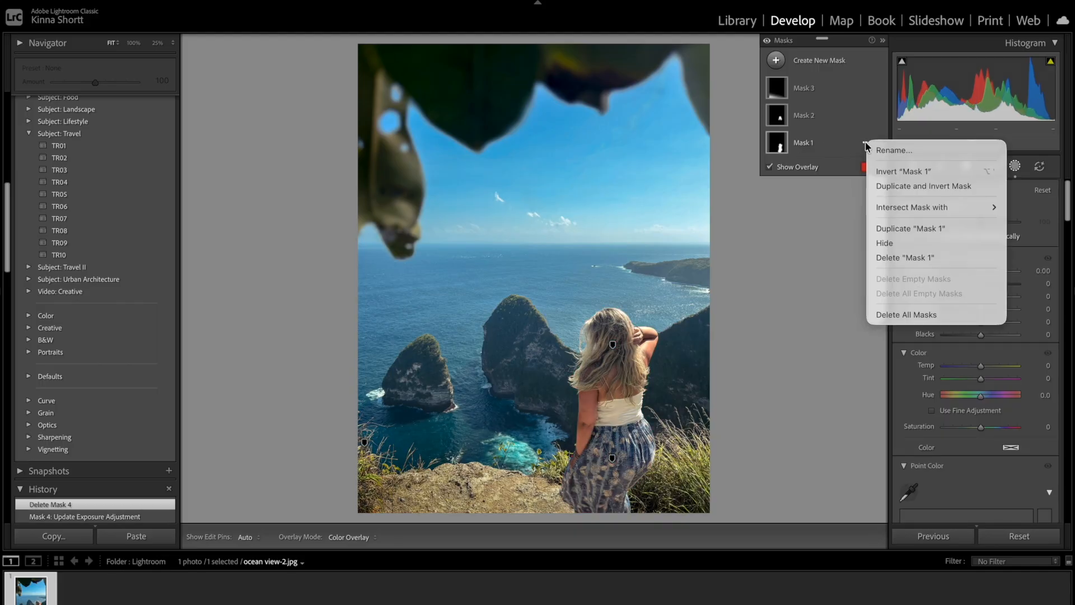
pyautogui.click(895, 186)
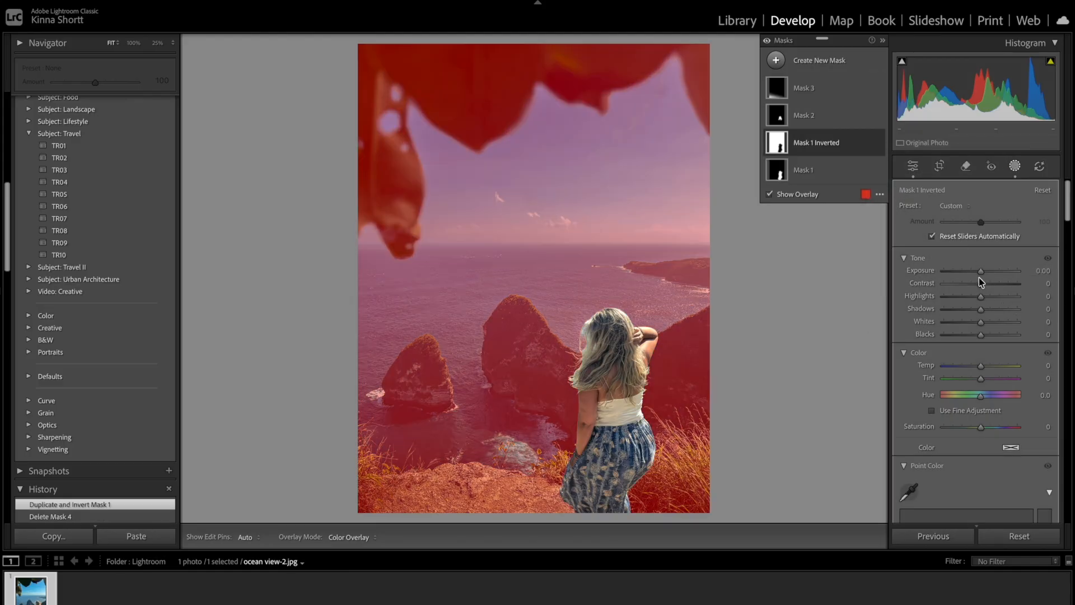
pyautogui.moveTo(982, 275); pyautogui.dragTo(980, 276)
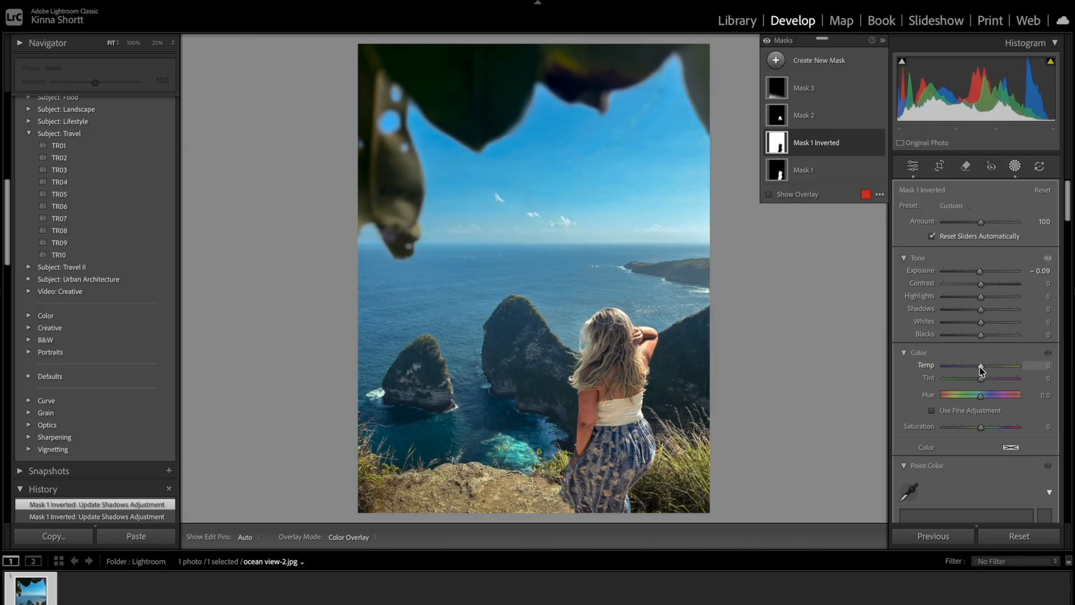
pyautogui.moveTo(980, 367); pyautogui.dragTo(984, 385)
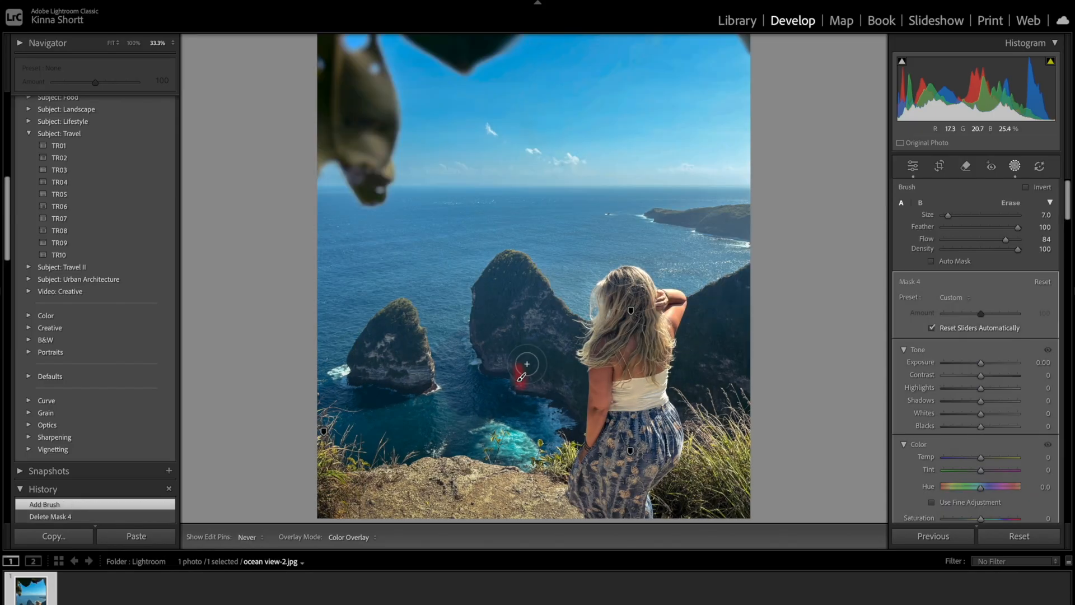
# Paint a brush mask over the sea rocks, cliff and distant headland, with Contrast 22, Highlights 25 and Shadows -27.
pyautogui.moveTo(527, 364)
pyautogui.mouseDown()
pyautogui.moveTo(512, 265)
pyautogui.moveTo(571, 332)
pyautogui.moveTo(551, 383)
pyautogui.moveTo(553, 352)
pyautogui.mouseUp()
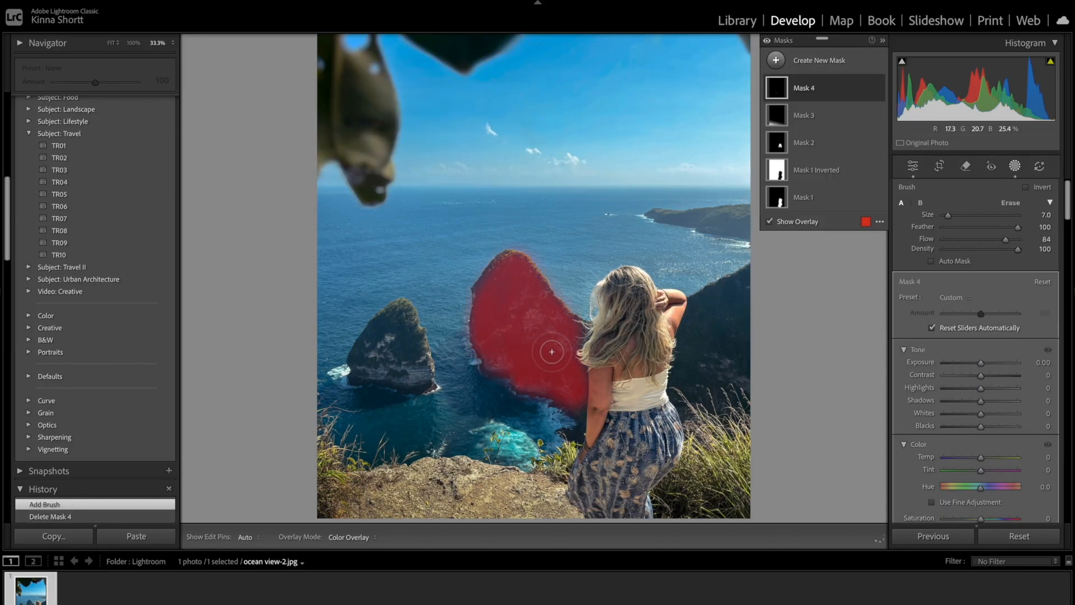
pyautogui.moveTo(688, 369)
pyautogui.mouseDown()
pyautogui.moveTo(714, 366)
pyautogui.moveTo(703, 395)
pyautogui.mouseUp()
pyautogui.moveTo(415, 380)
pyautogui.mouseDown()
pyautogui.moveTo(416, 364)
pyautogui.moveTo(386, 350)
pyautogui.mouseUp()
pyautogui.moveTo(742, 221); pyautogui.dragTo(669, 212)
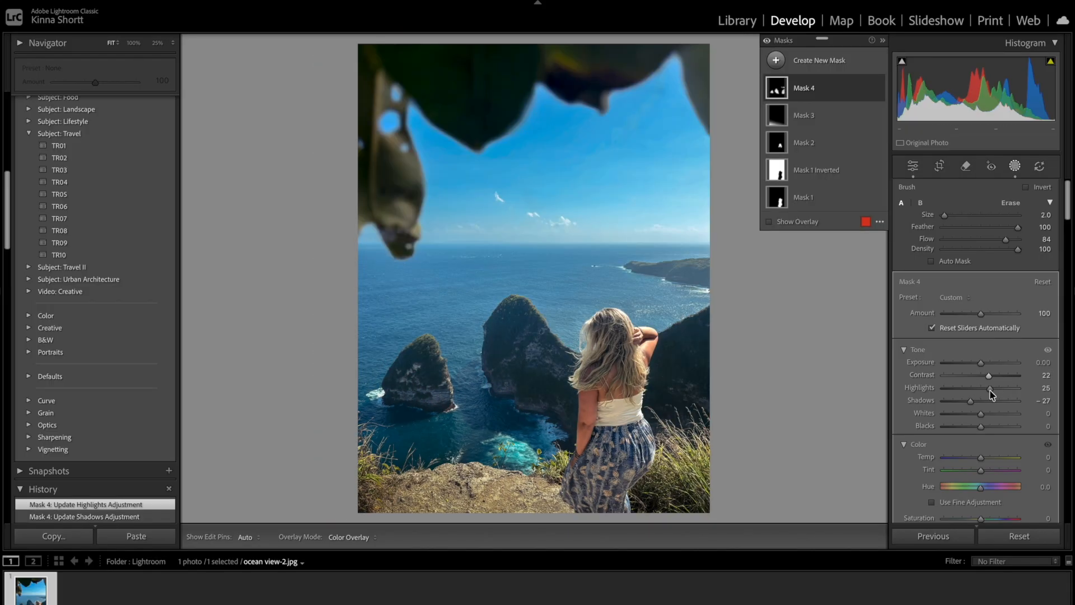
# Compare the edited ocean view photo with its original version.
pyautogui.press('\\')
pyautogui.press('\\')
pyautogui.press('\\')
pyautogui.press('\\')
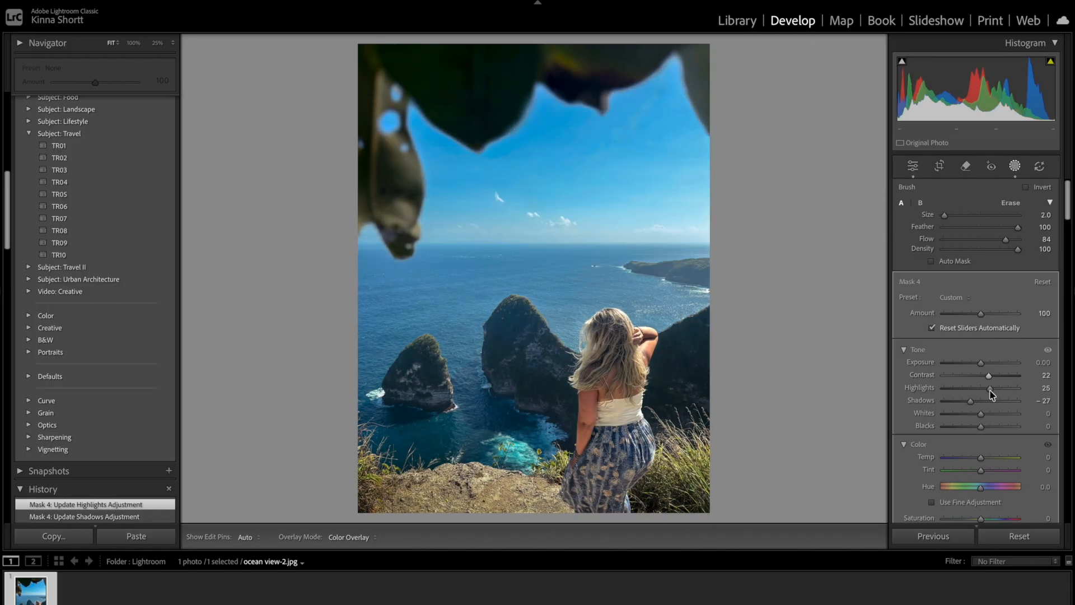